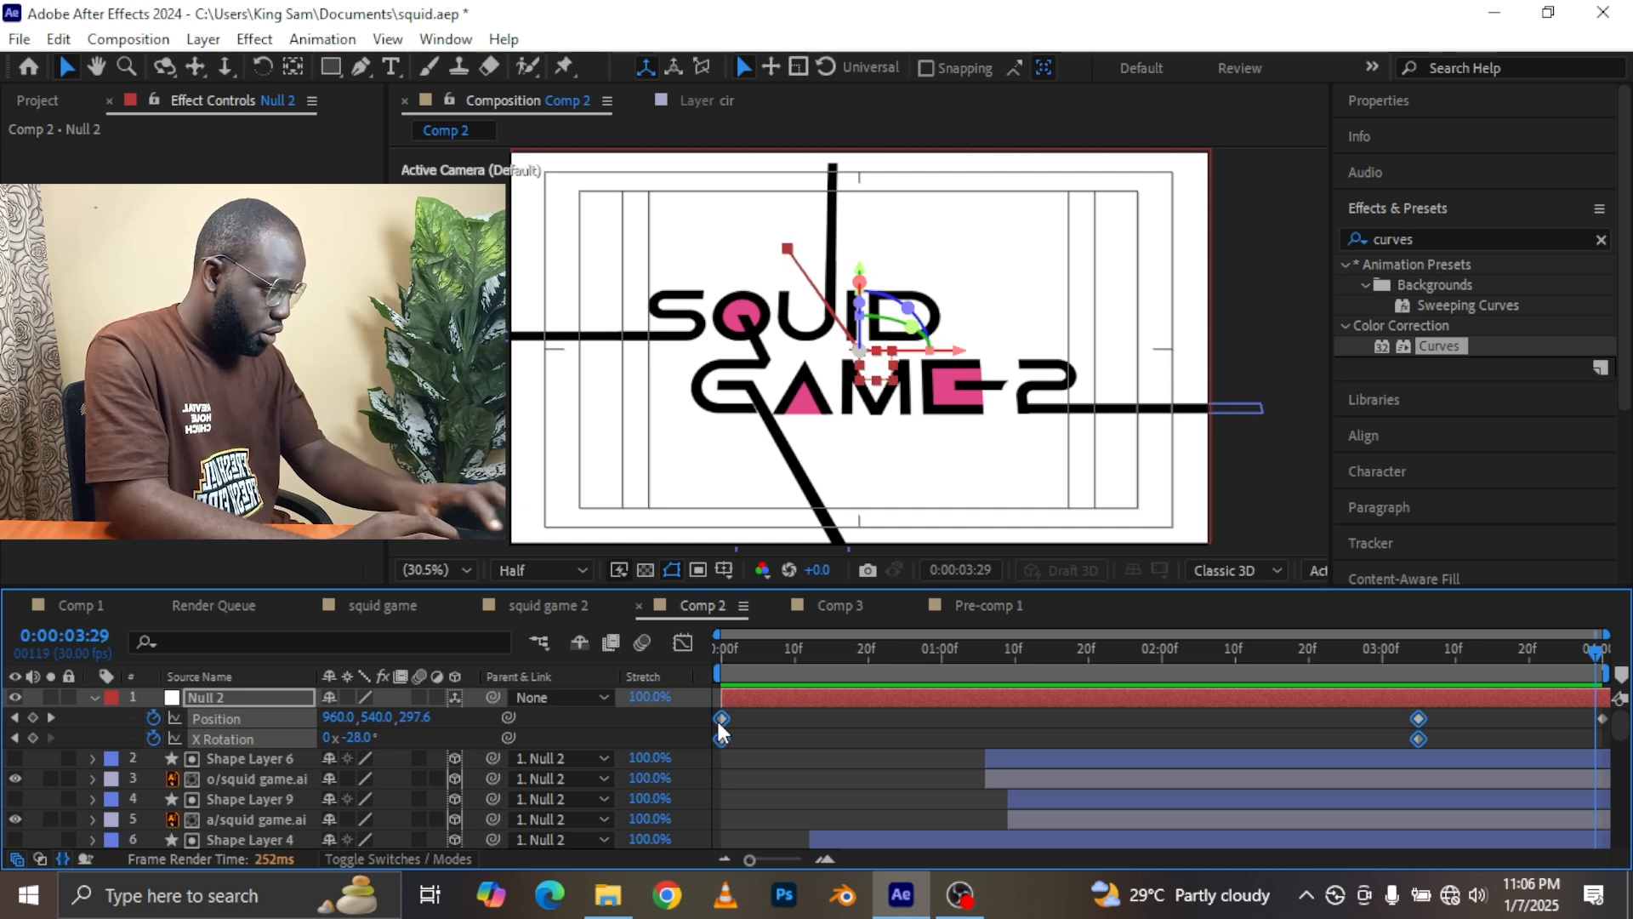
Delete the selected Position and X Rotation keyframes on Null 2 and set its X Rotation to 0°.
key("Delete")
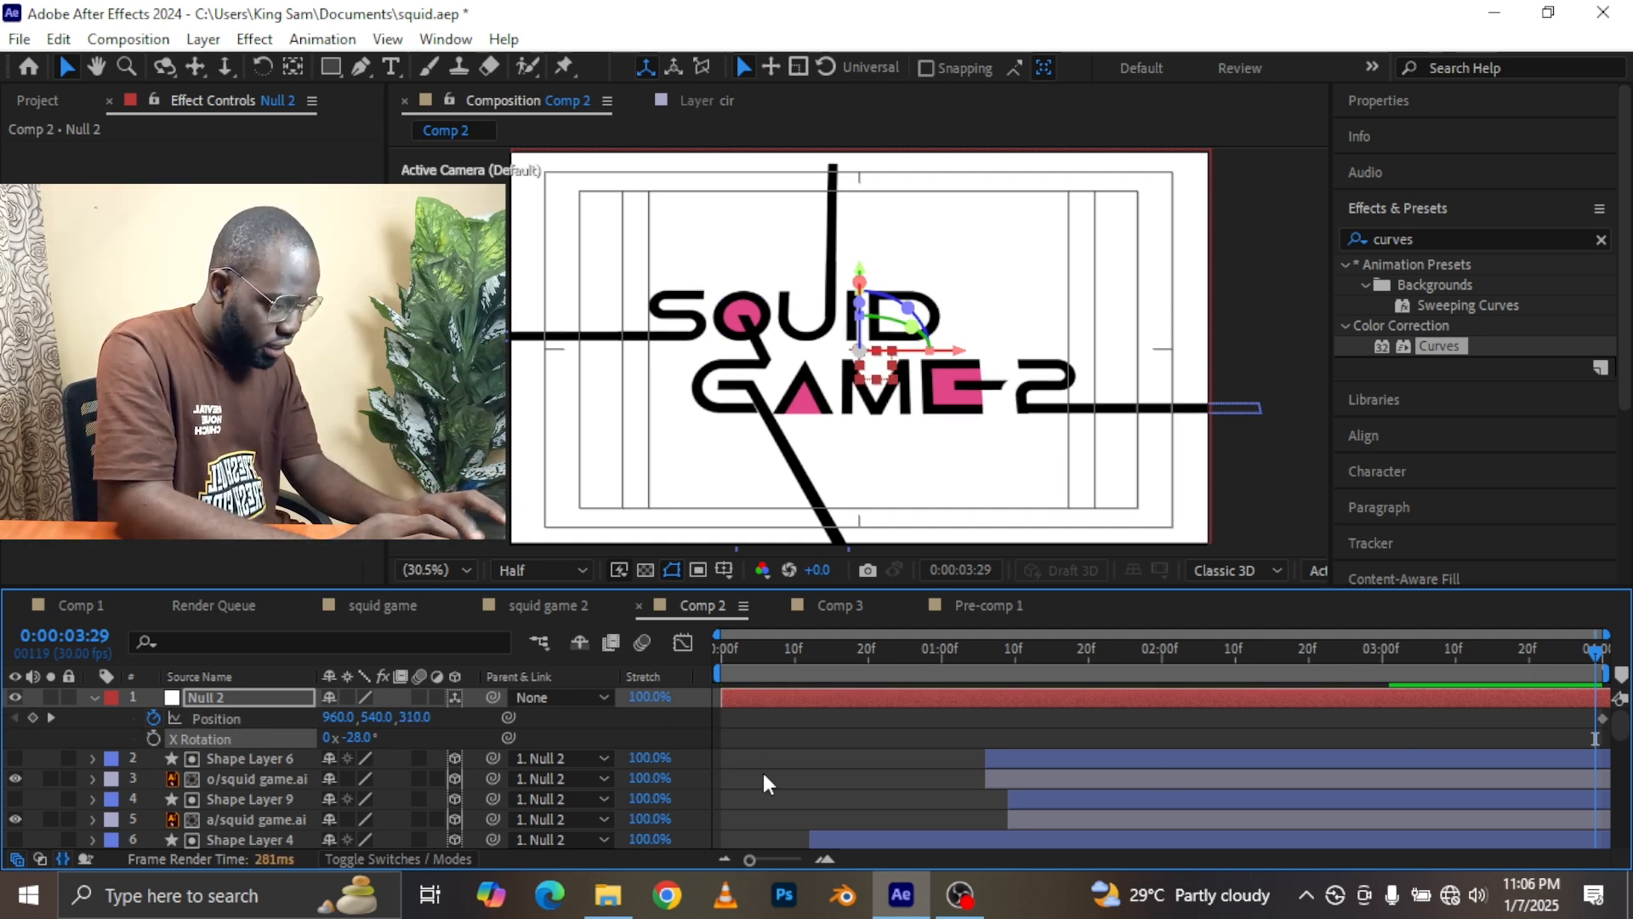
left_click(237, 761)
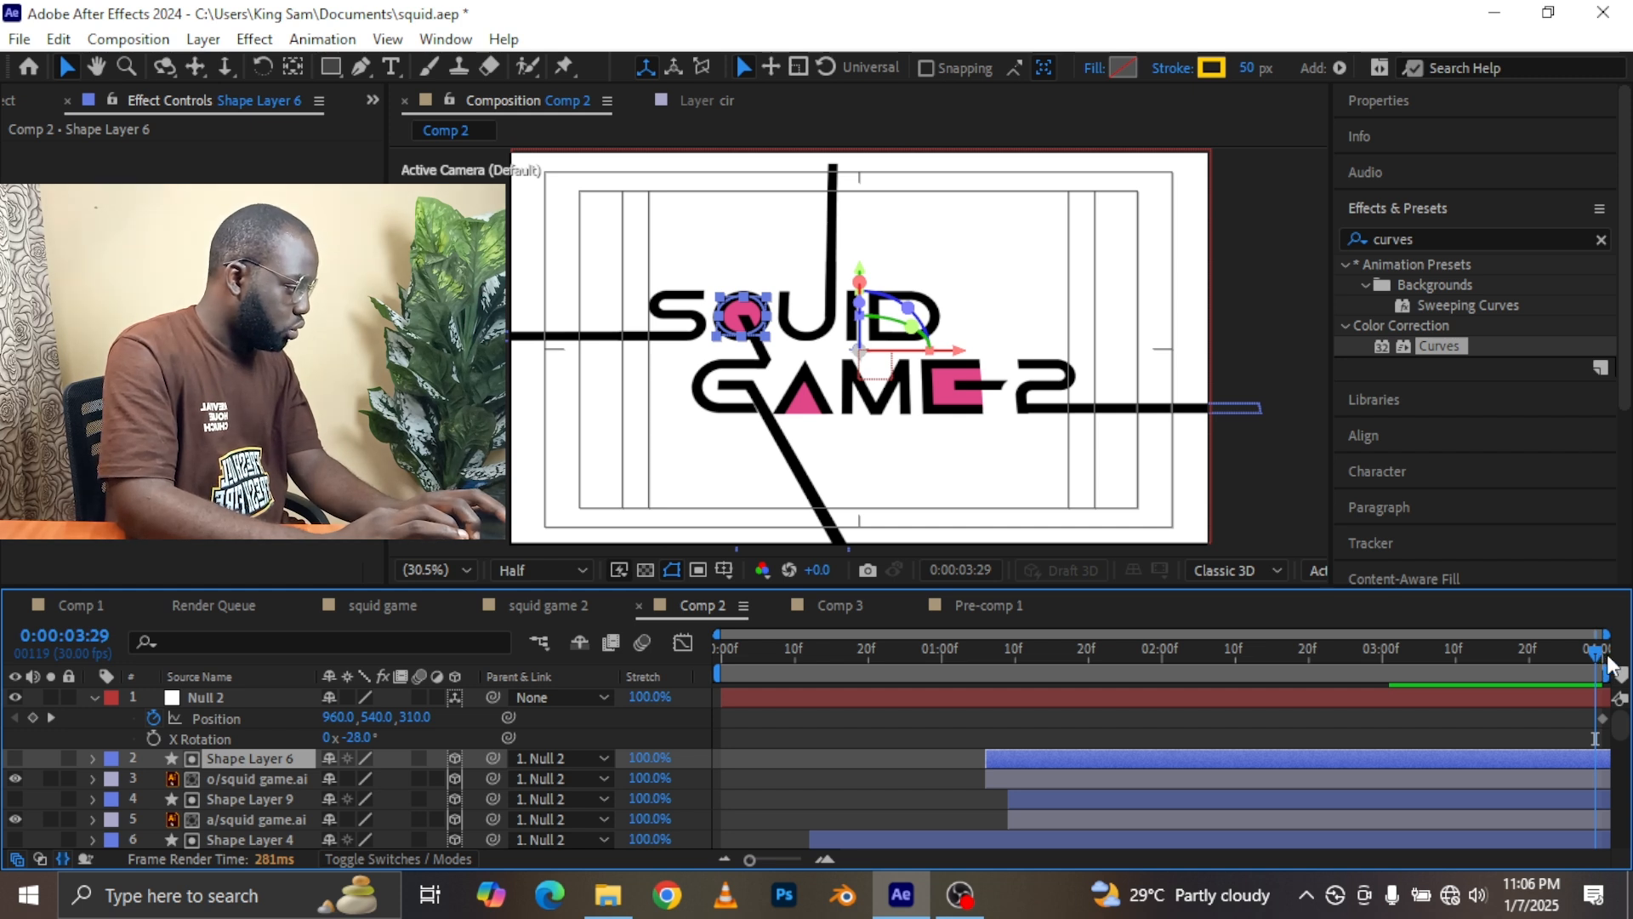
left_click(1592, 662)
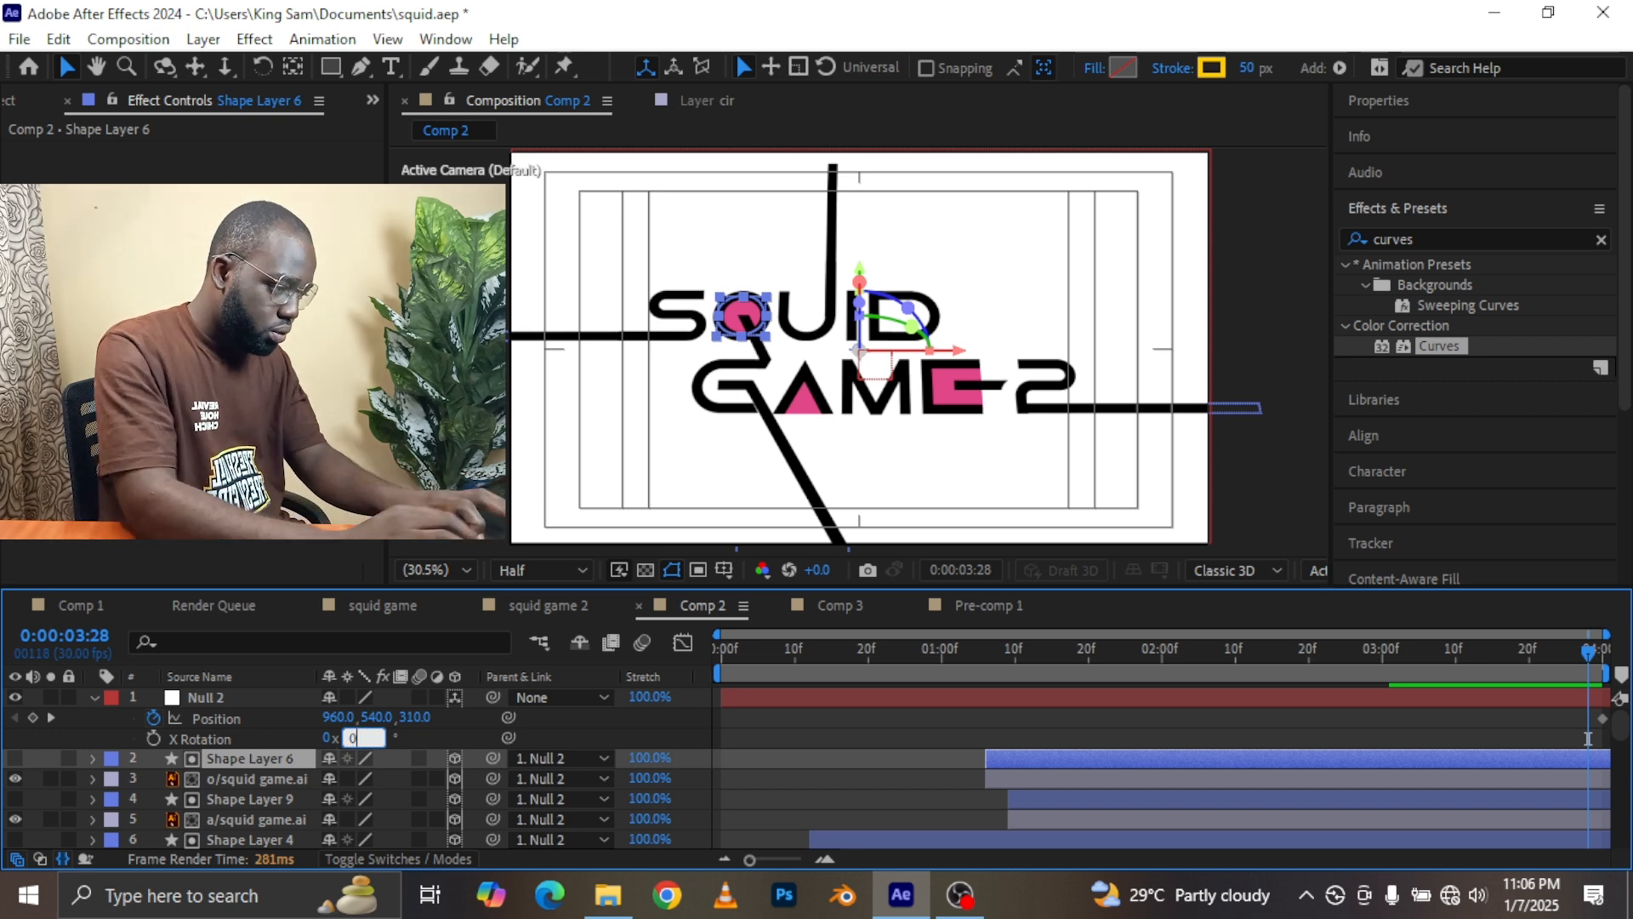
left_click(1354, 703)
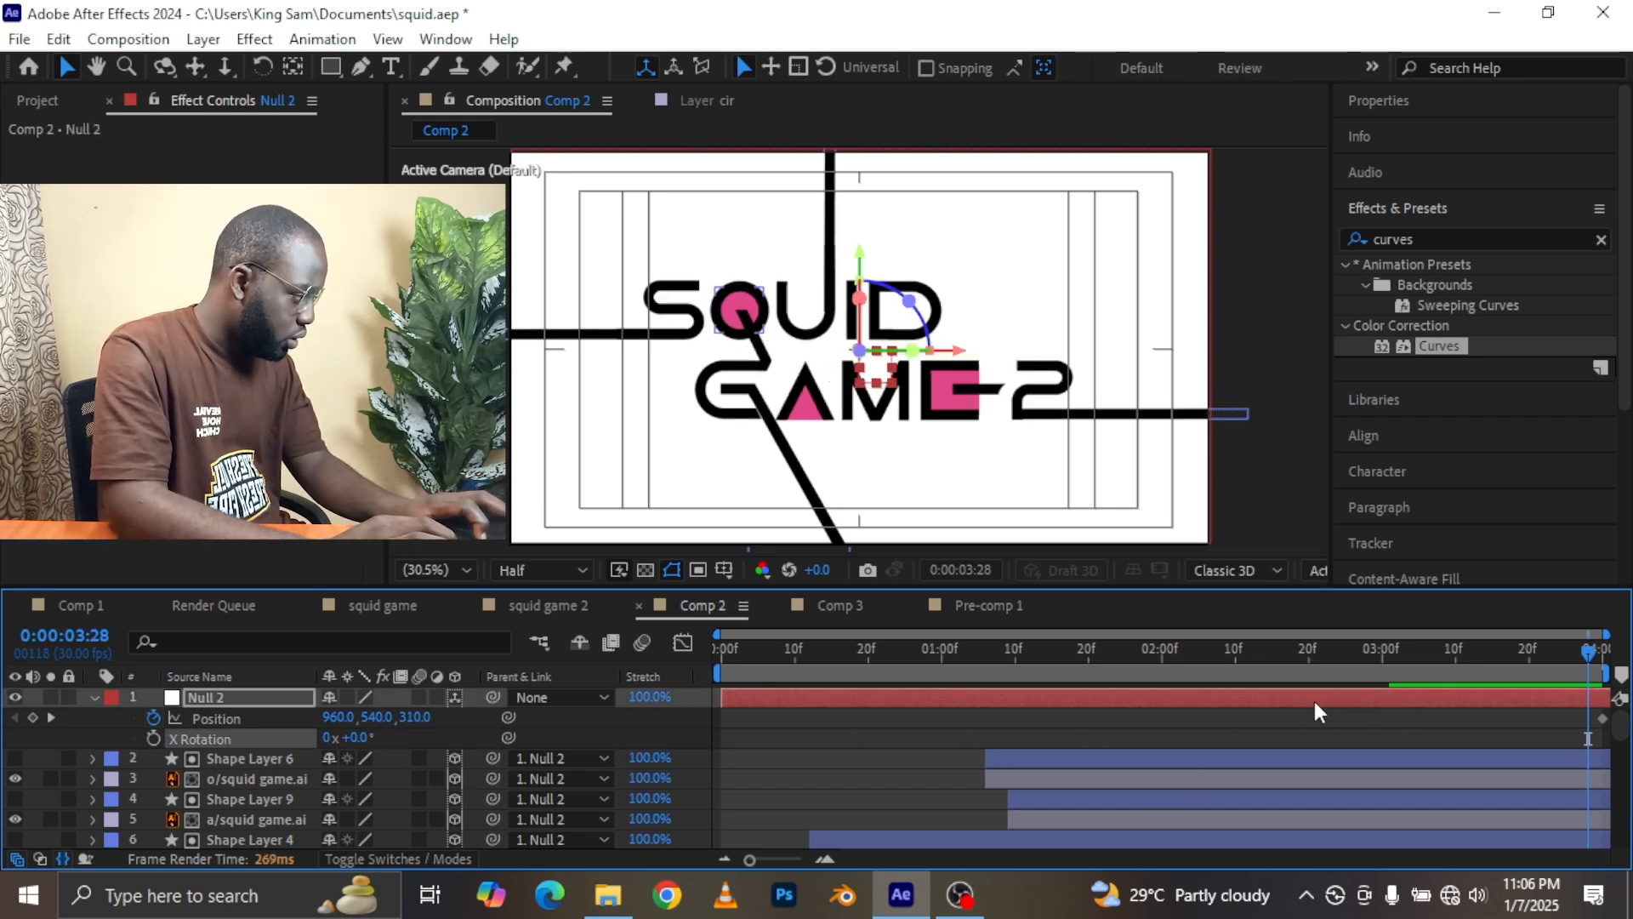
Delete the Null 2 layer and pre-compose all the remaining layers in Comp 2.
left_click(1524, 699)
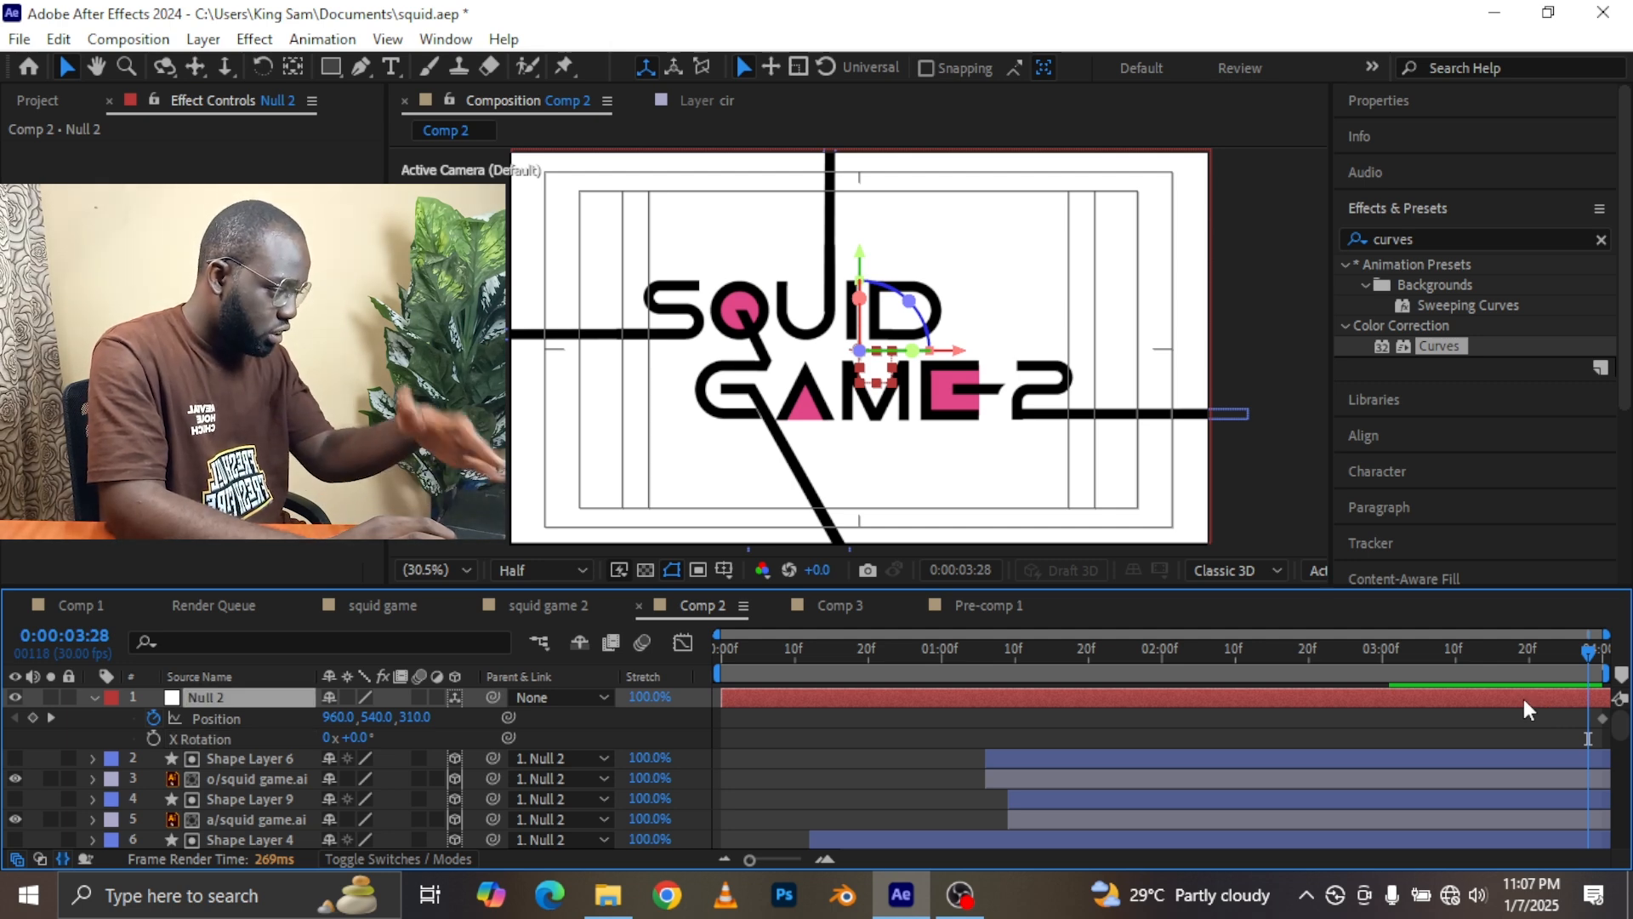
key("Delete")
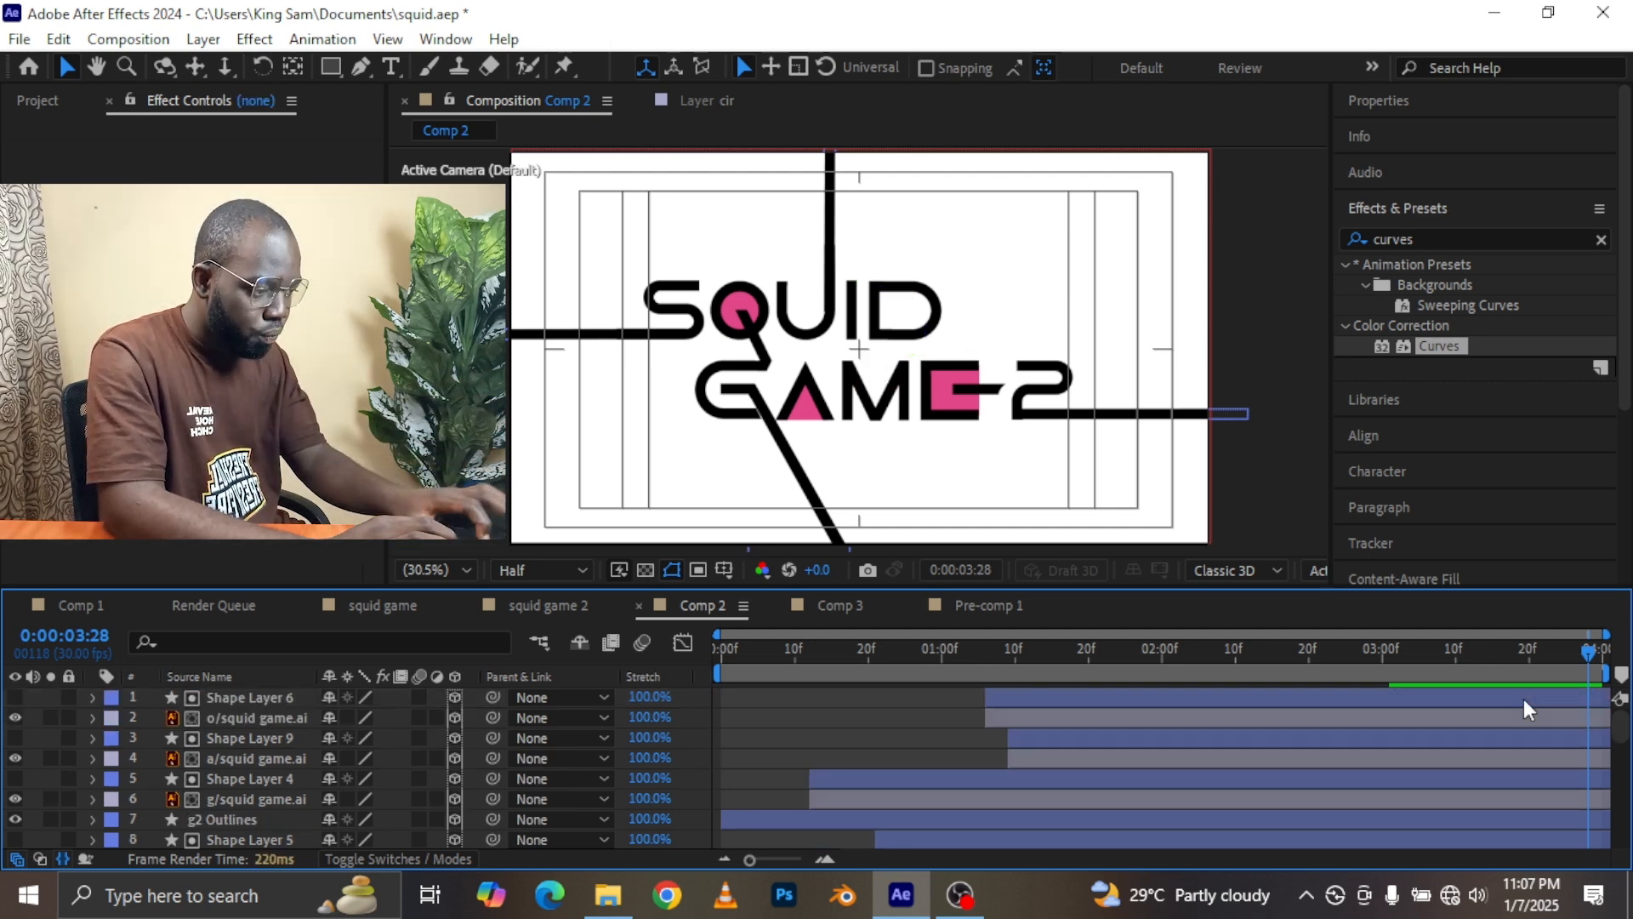
left_click(243, 695)
scroll(243, 696, "down", 8)
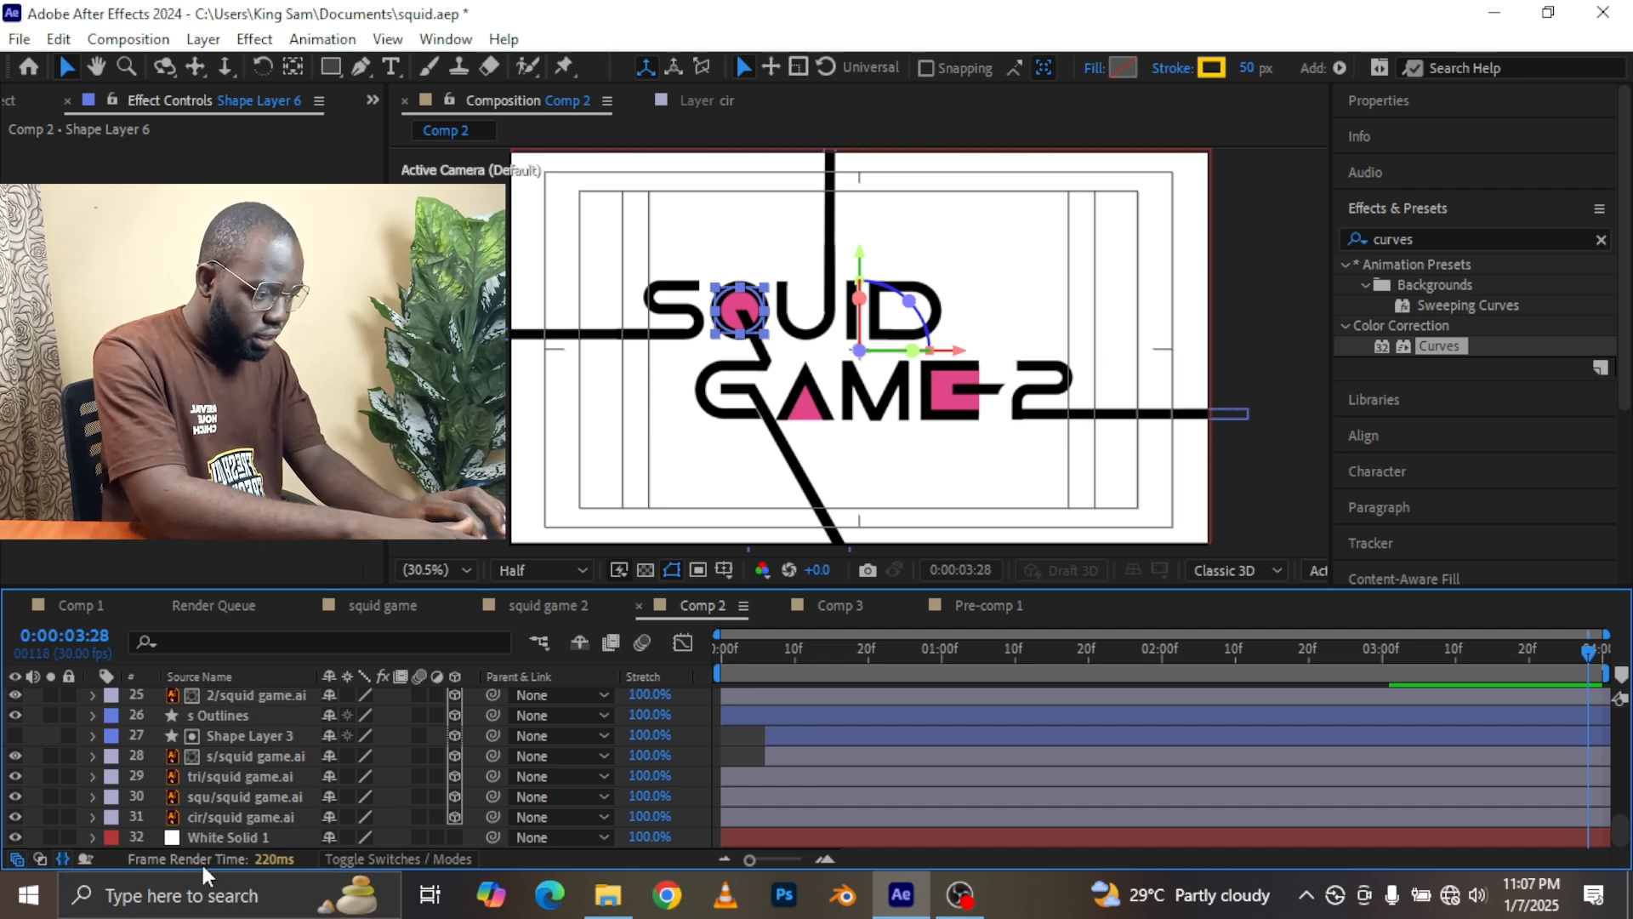
key("ctrl+a")
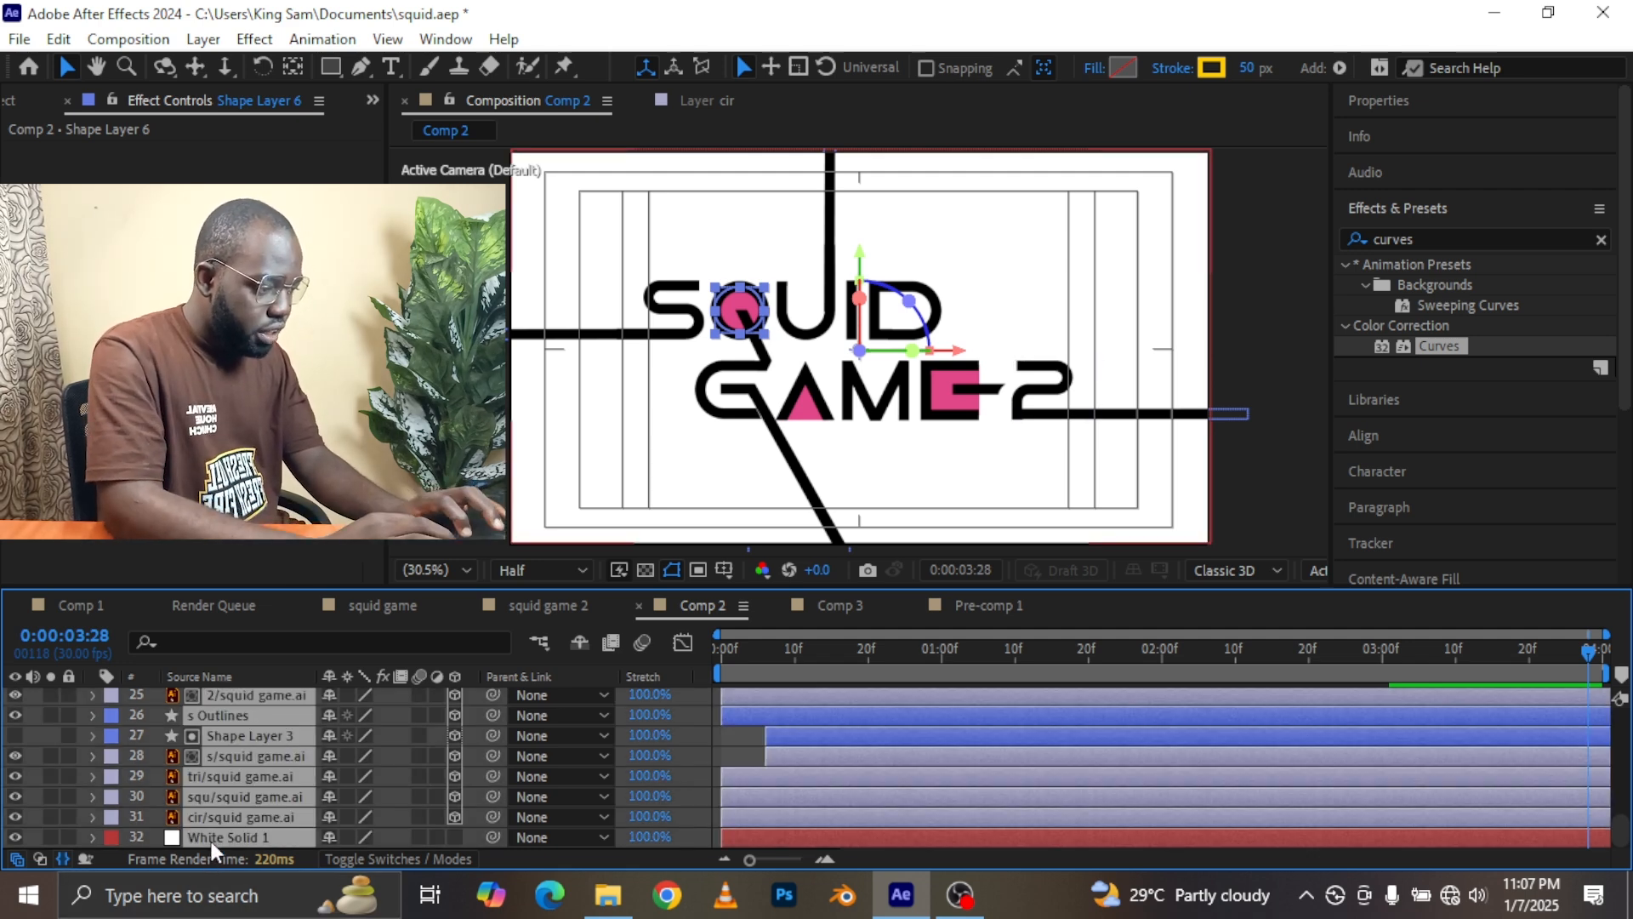
right_click(211, 841)
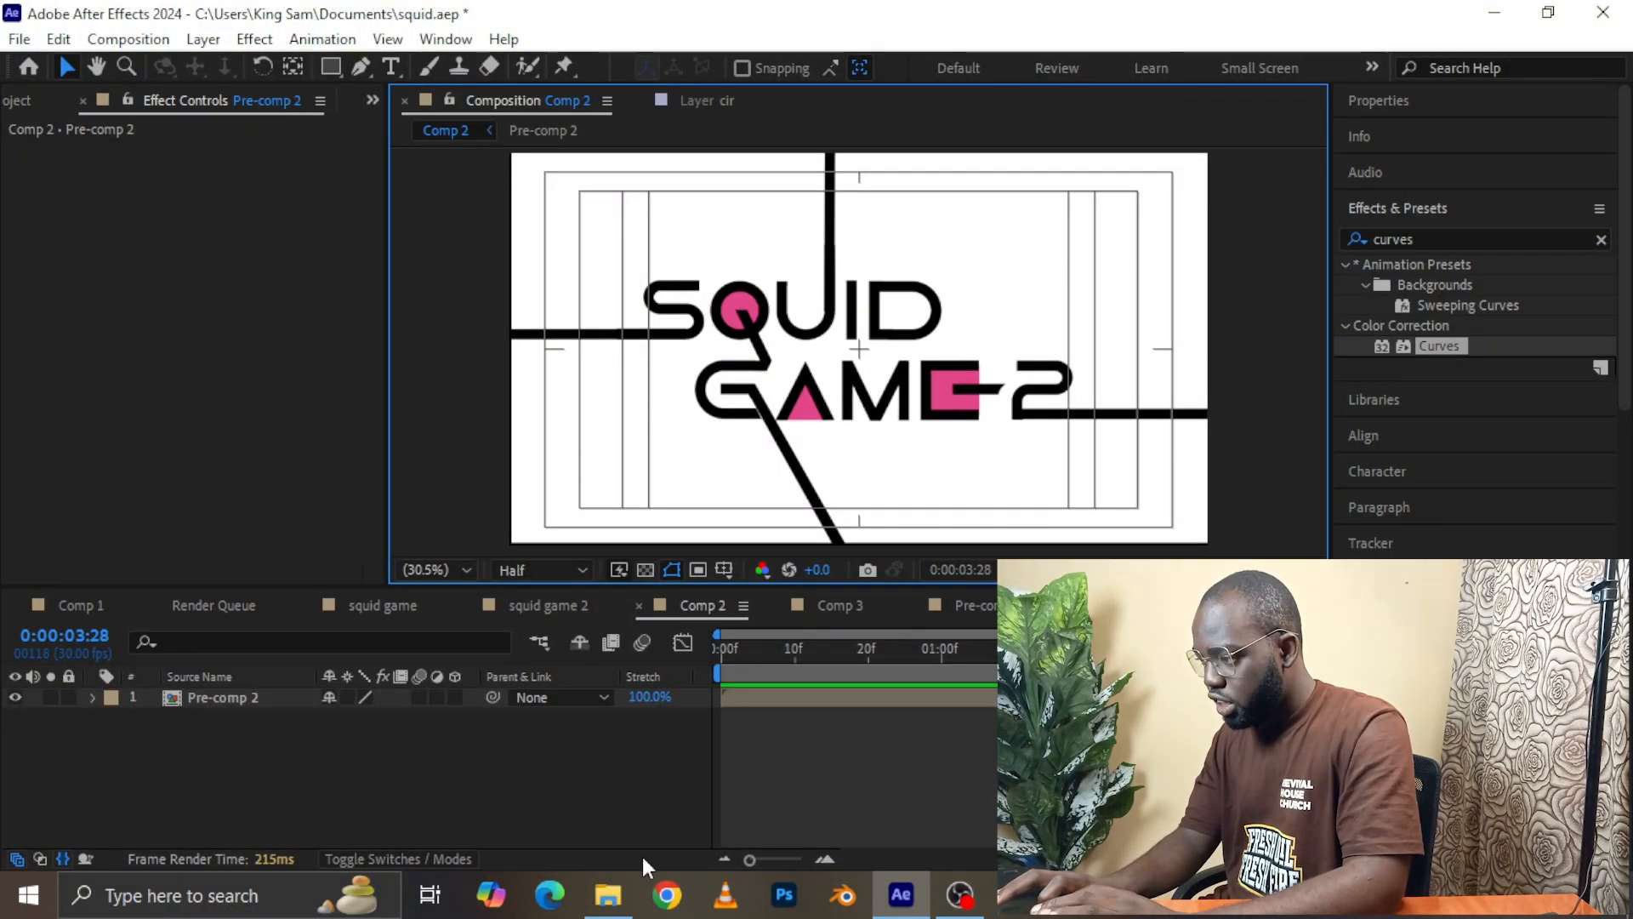
Bring the grungy white background image from the resource folder into Comp 2, above the pre-composed logo layer.
left_click(608, 893)
left_click(691, 293)
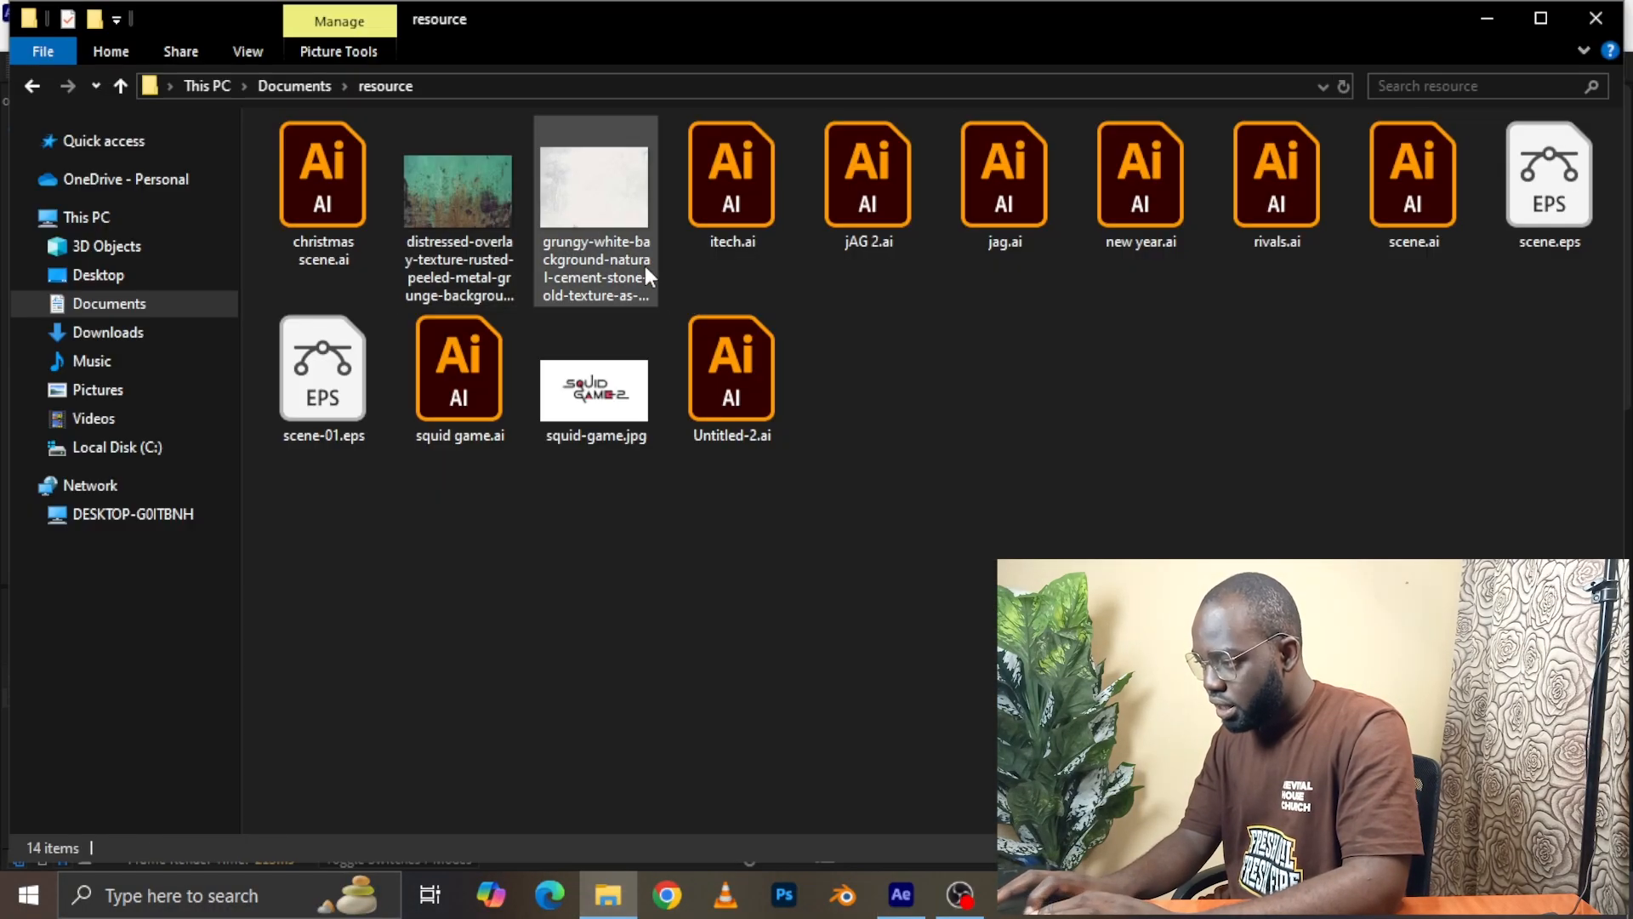
left_click(616, 226)
left_click_drag(603, 162, 542, 785)
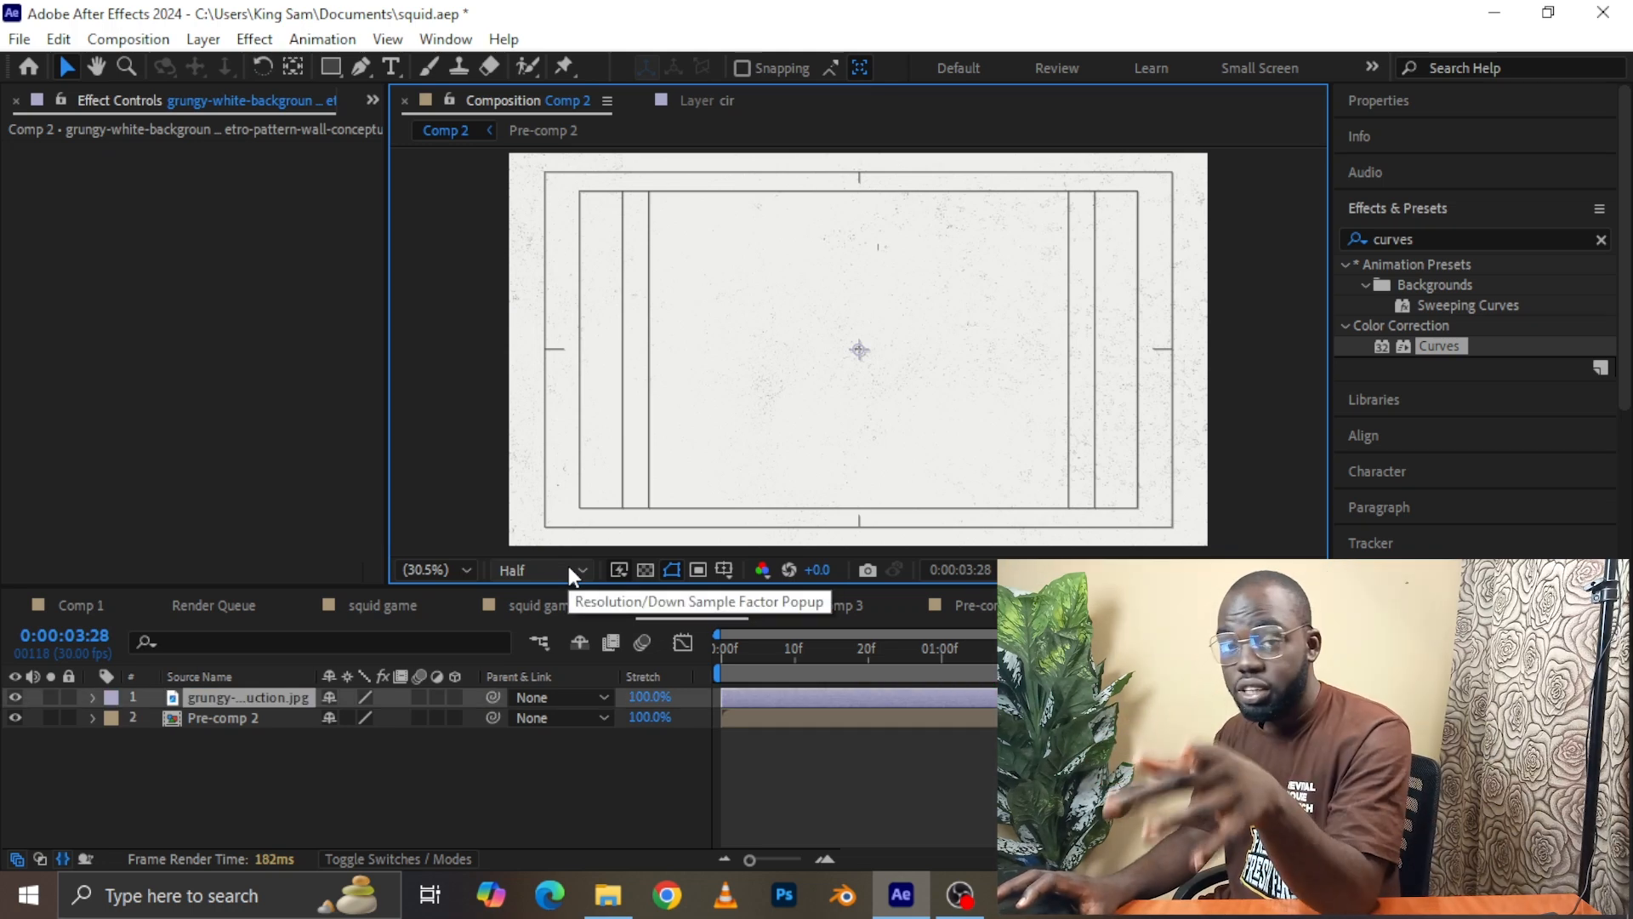
Duplicate the grungy background layer and place one copy below Pre-comp 2.
left_click(227, 701)
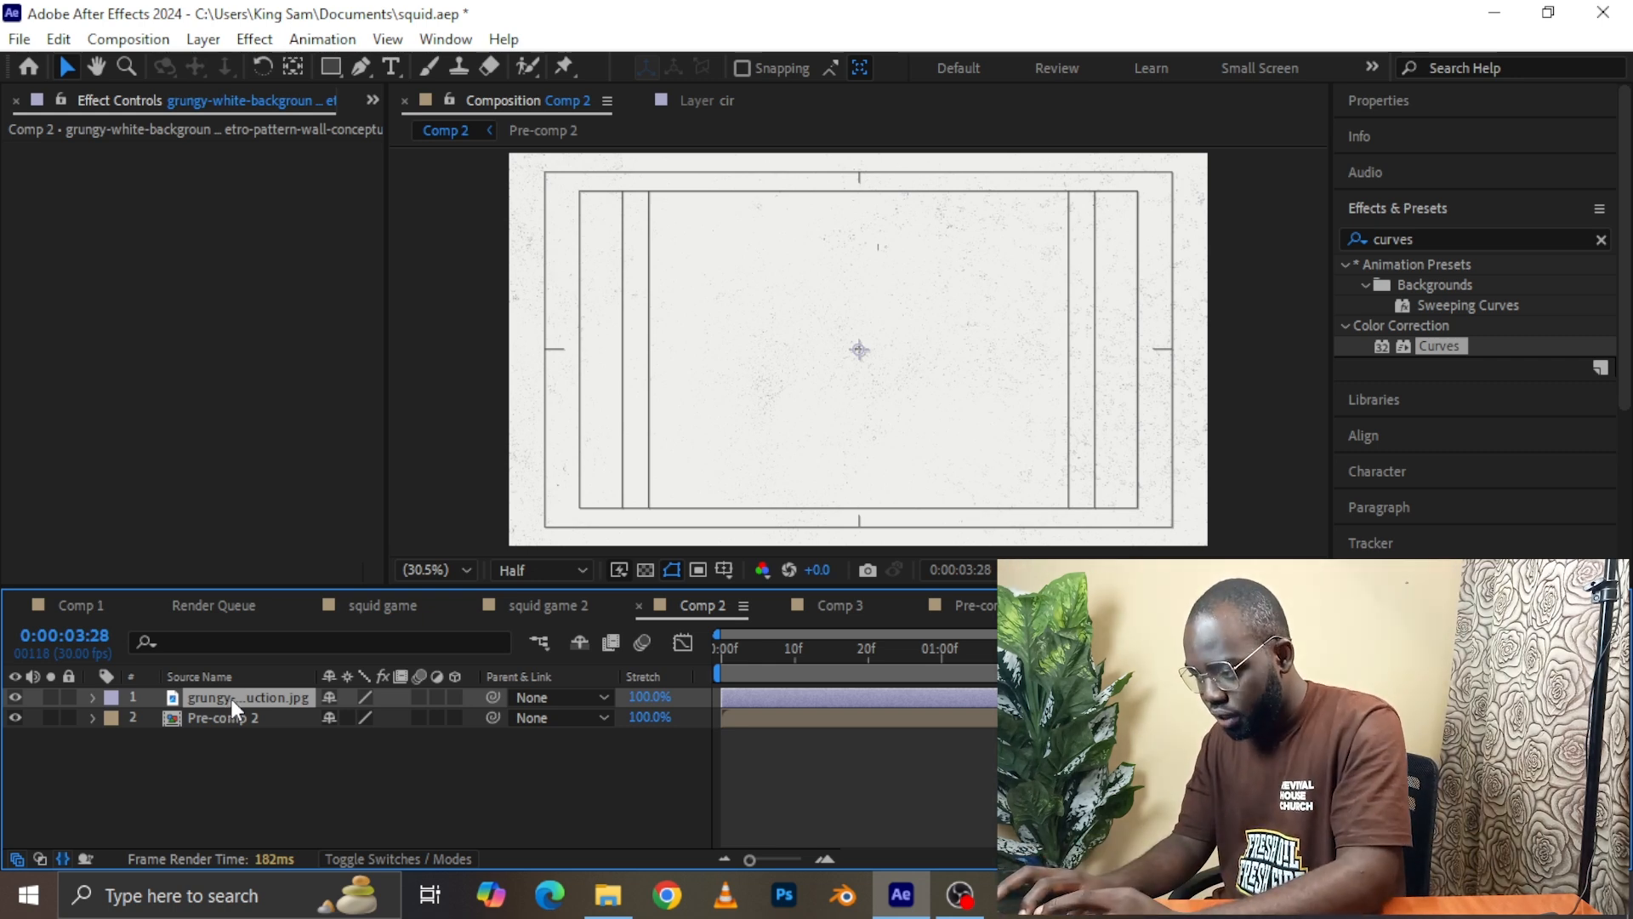
key("ctrl+d")
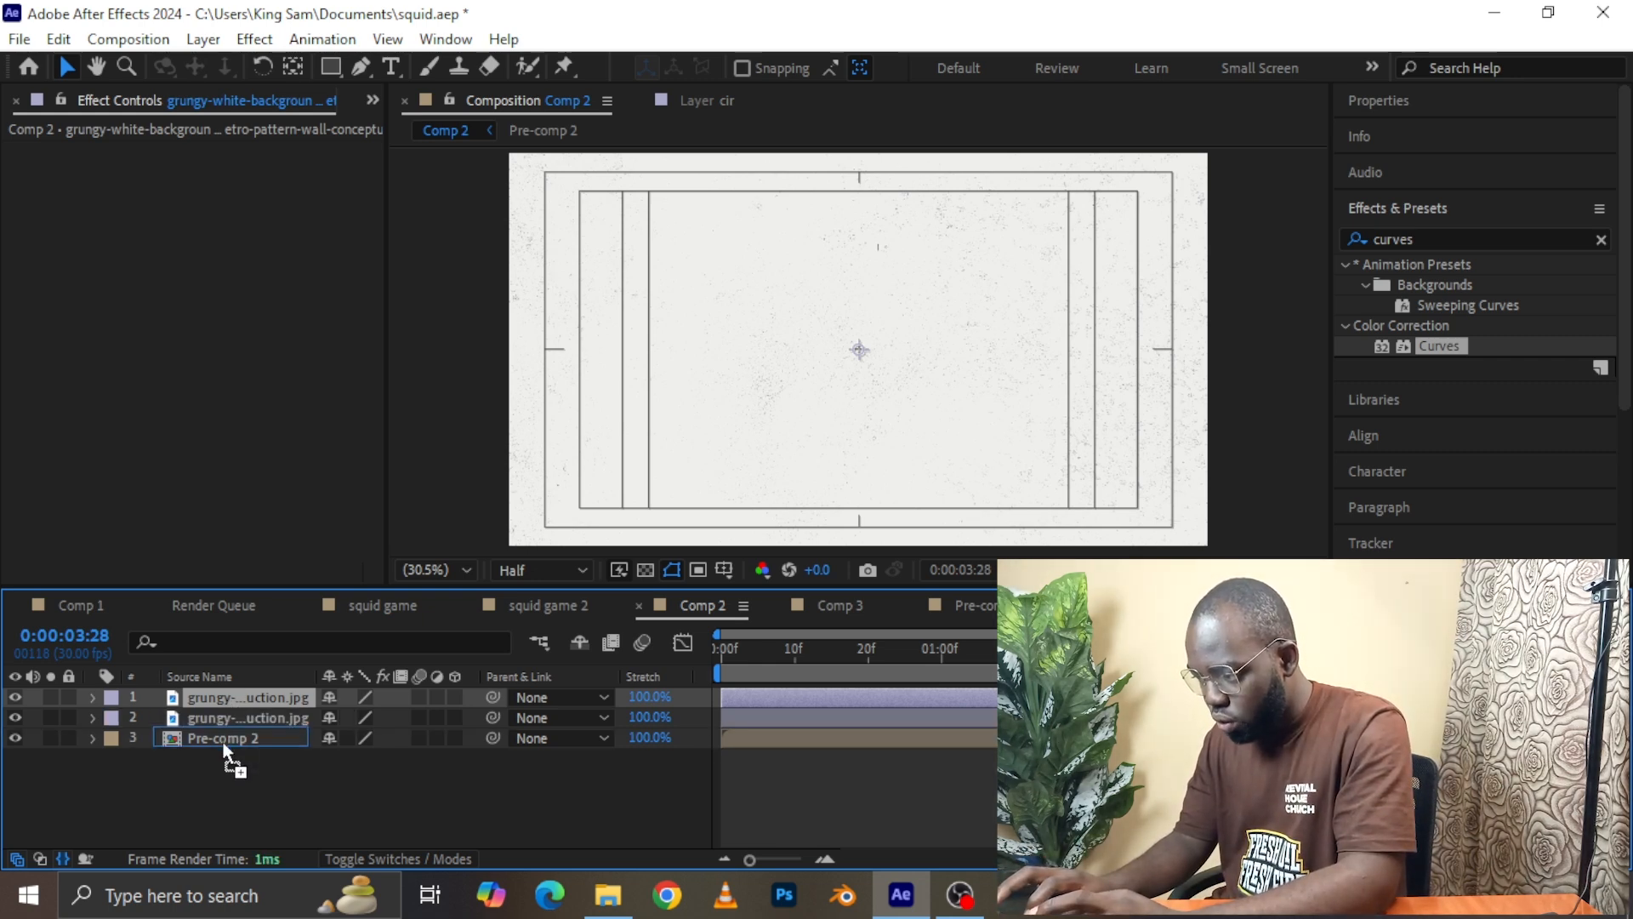
key("ctrl+shift+bracketleft")
Set the upper grungy background layer as Pre-comp 2's track matte and switch the matte to luma.
key("F4")
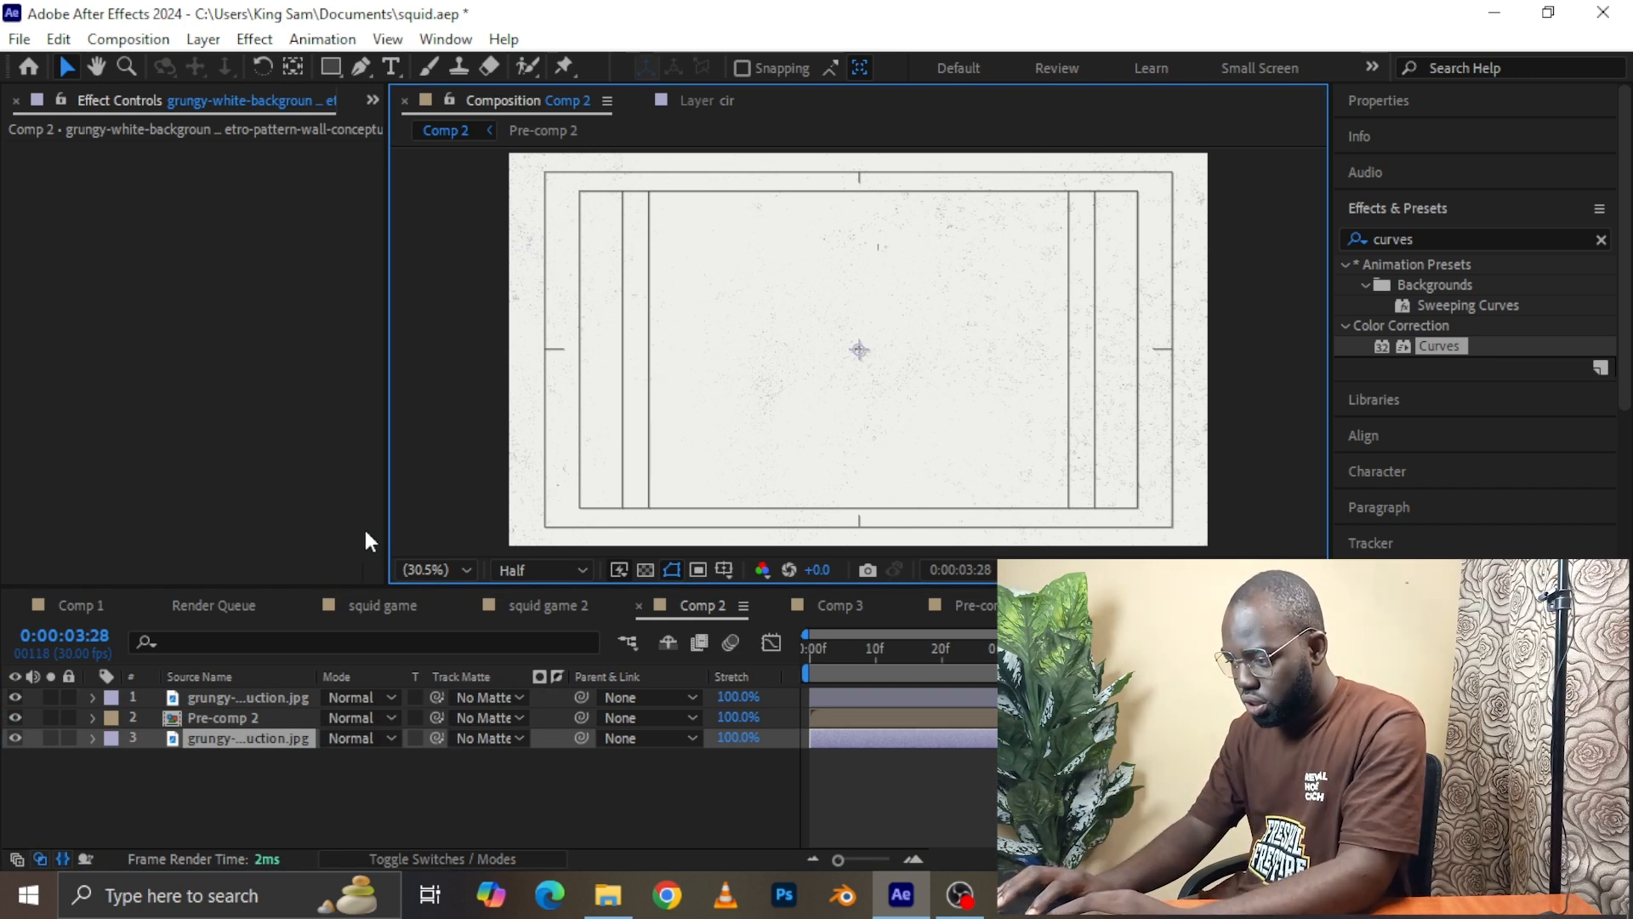
left_click(228, 717)
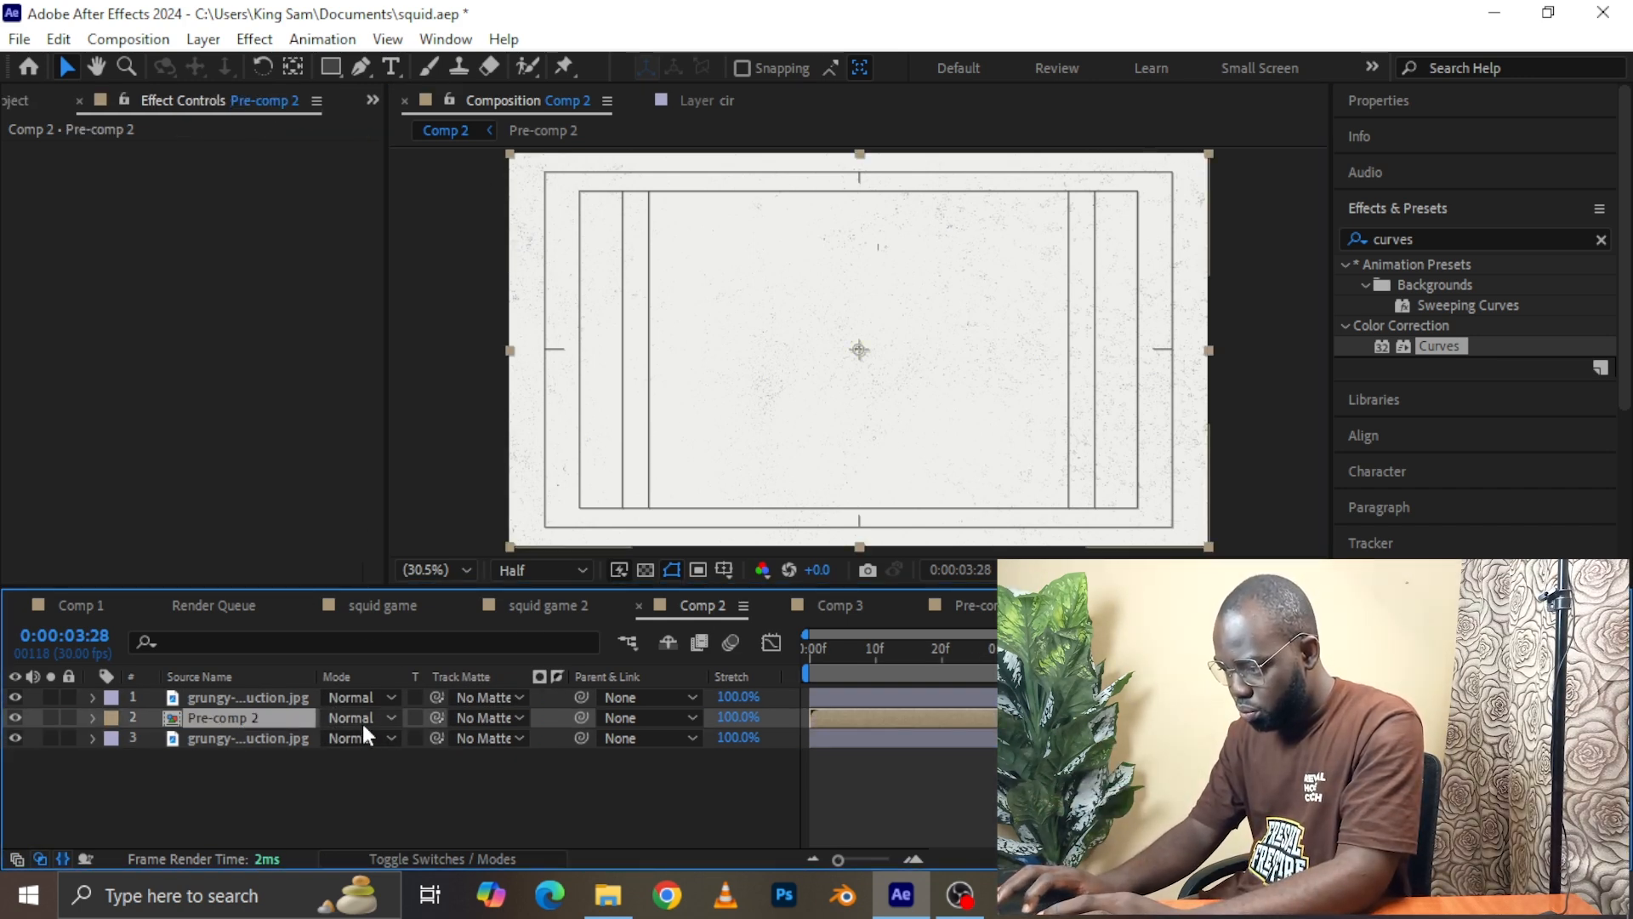
left_click(496, 723)
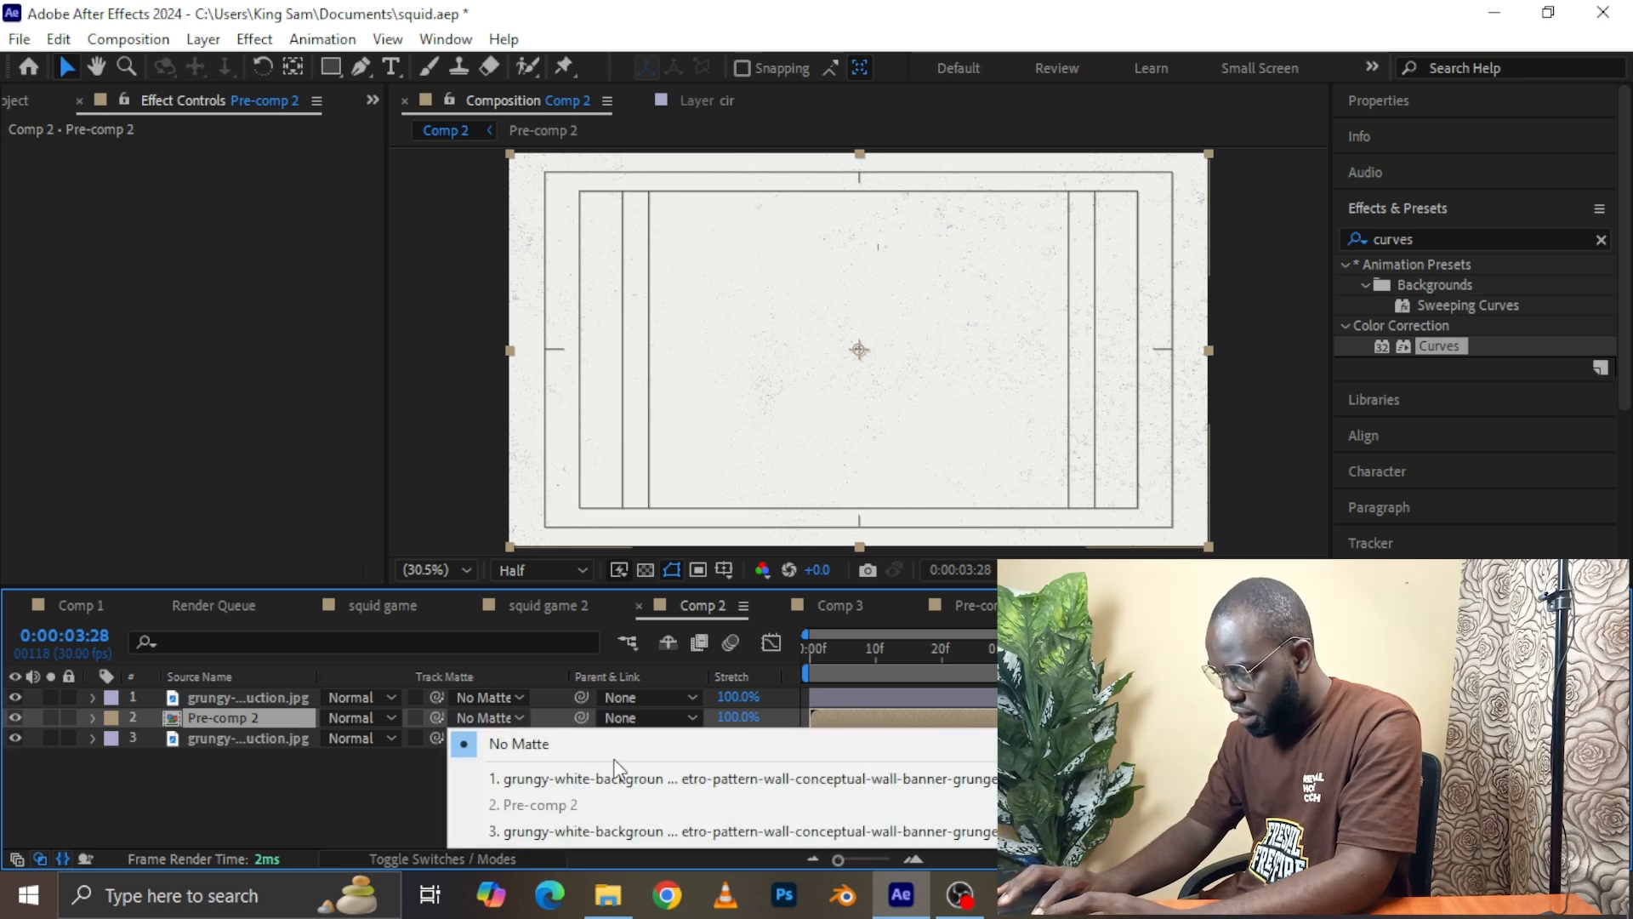
left_click(555, 778)
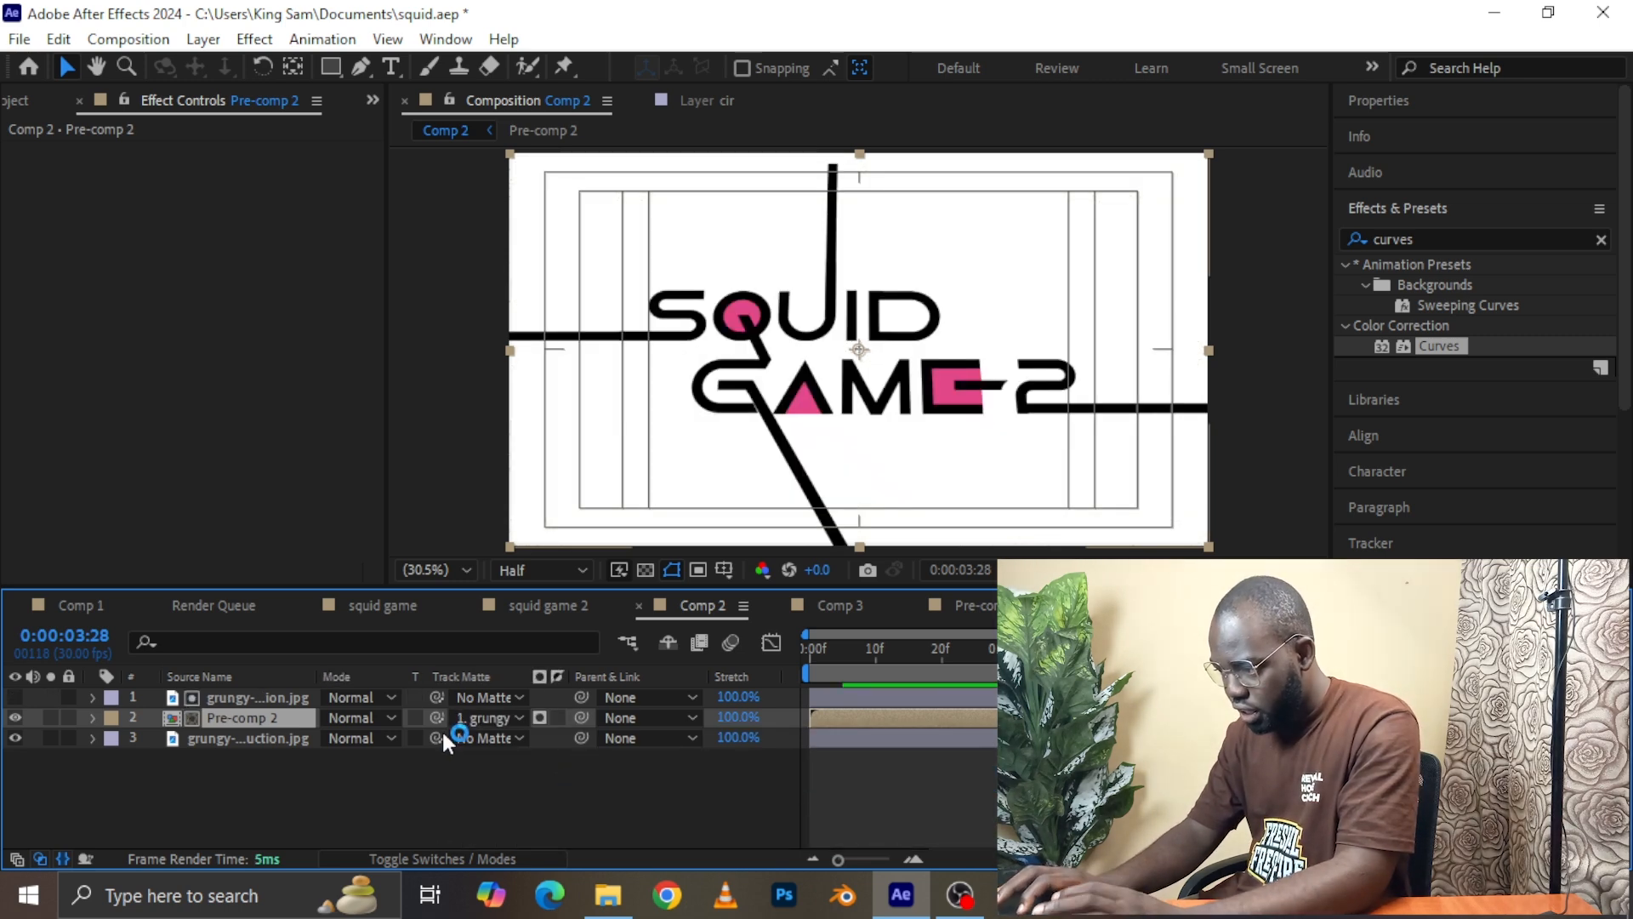
left_click(540, 717)
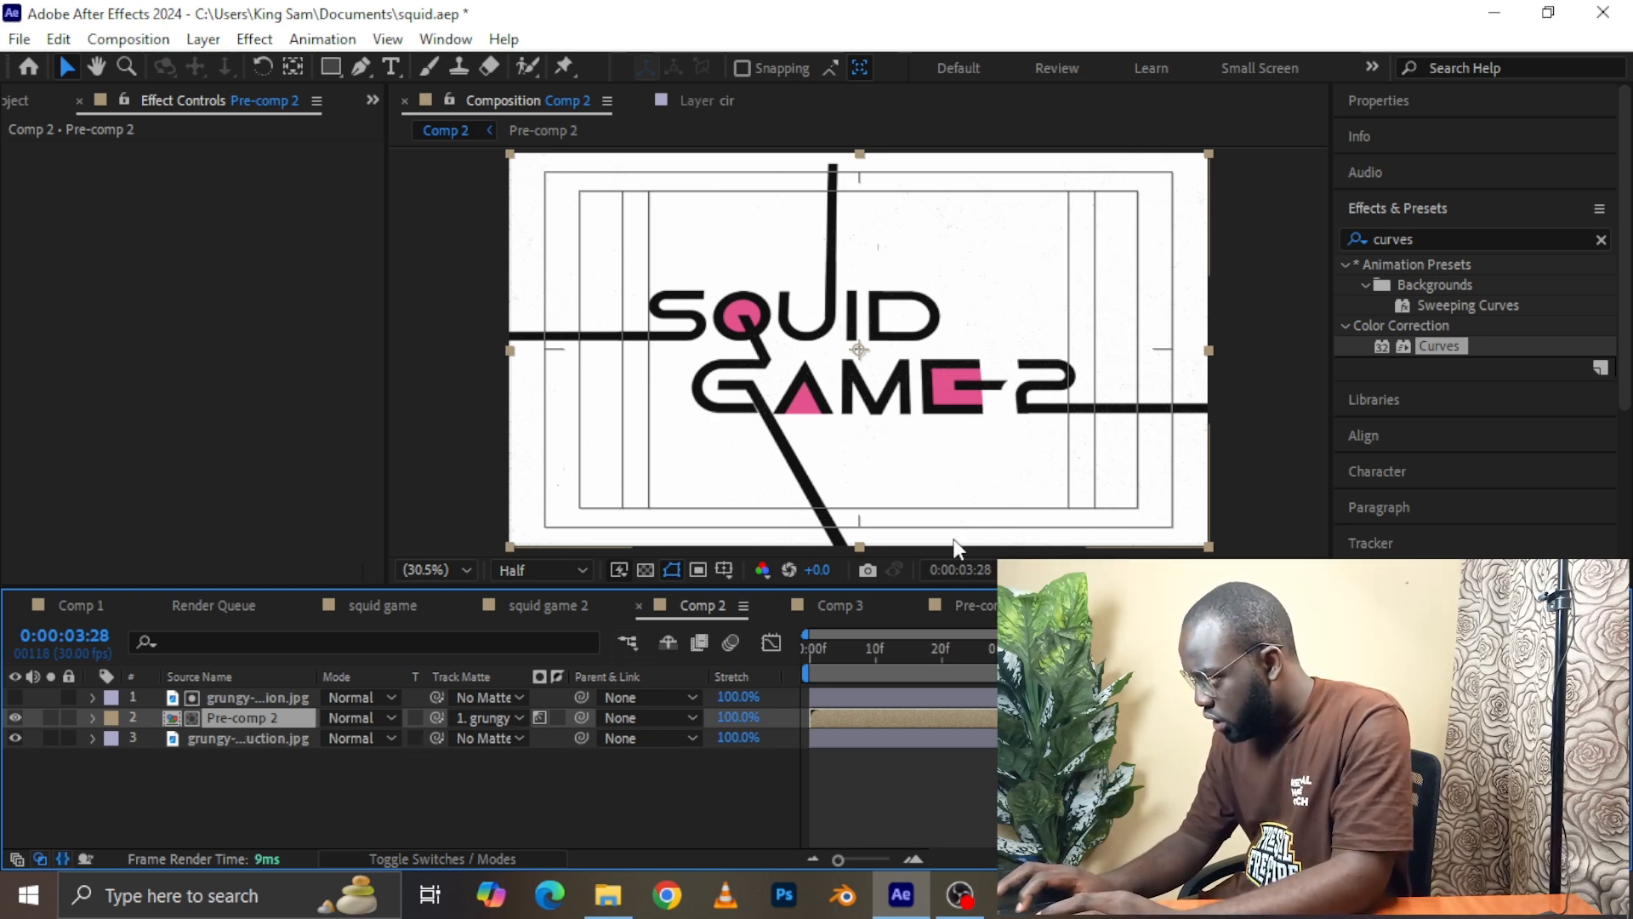
Apply Curves to the grungy matte layer, pull the RGB curve strongly downward, and inspect the texture at 100%.
left_click_drag(1435, 349, 280, 698)
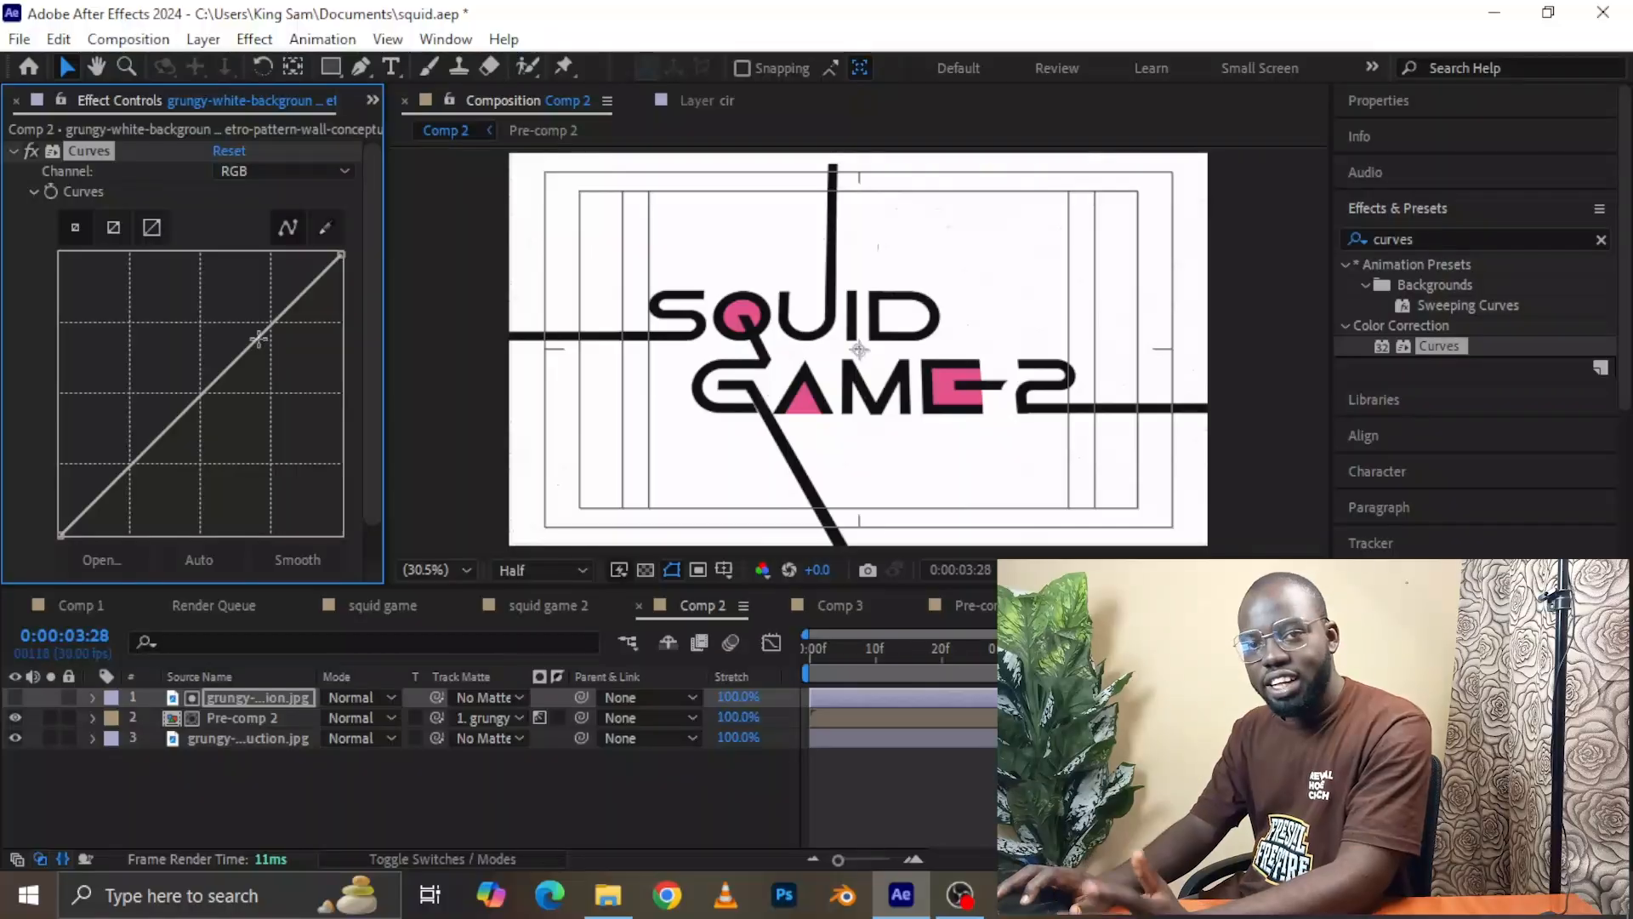
left_click_drag(257, 338, 198, 462)
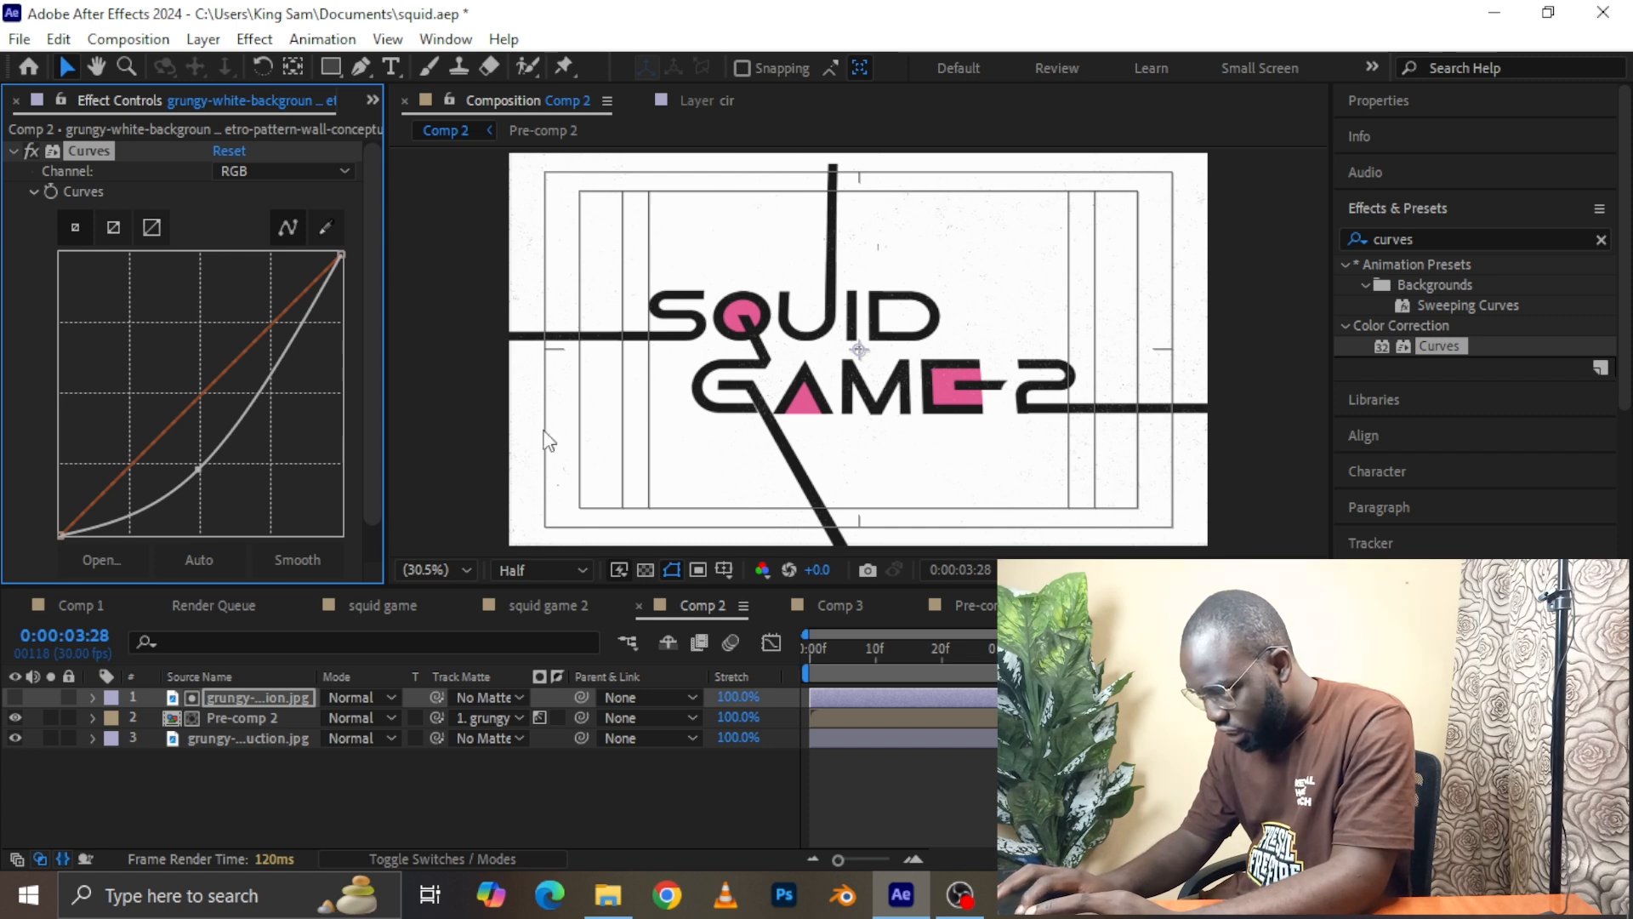
left_click_drag(190, 492, 186, 520)
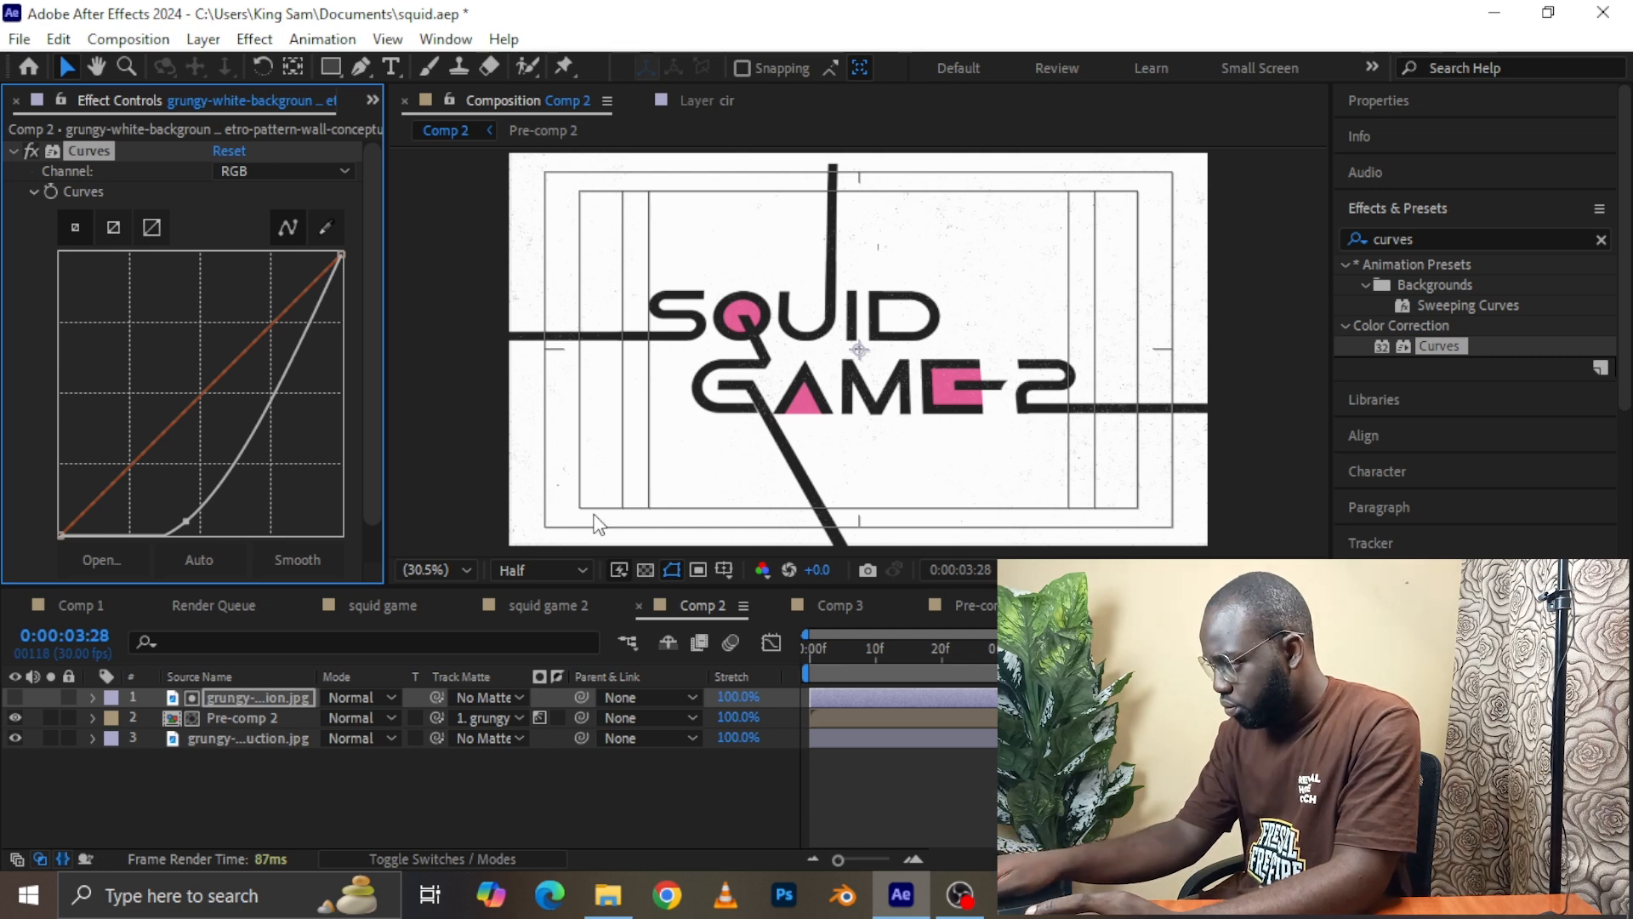
key("slash")
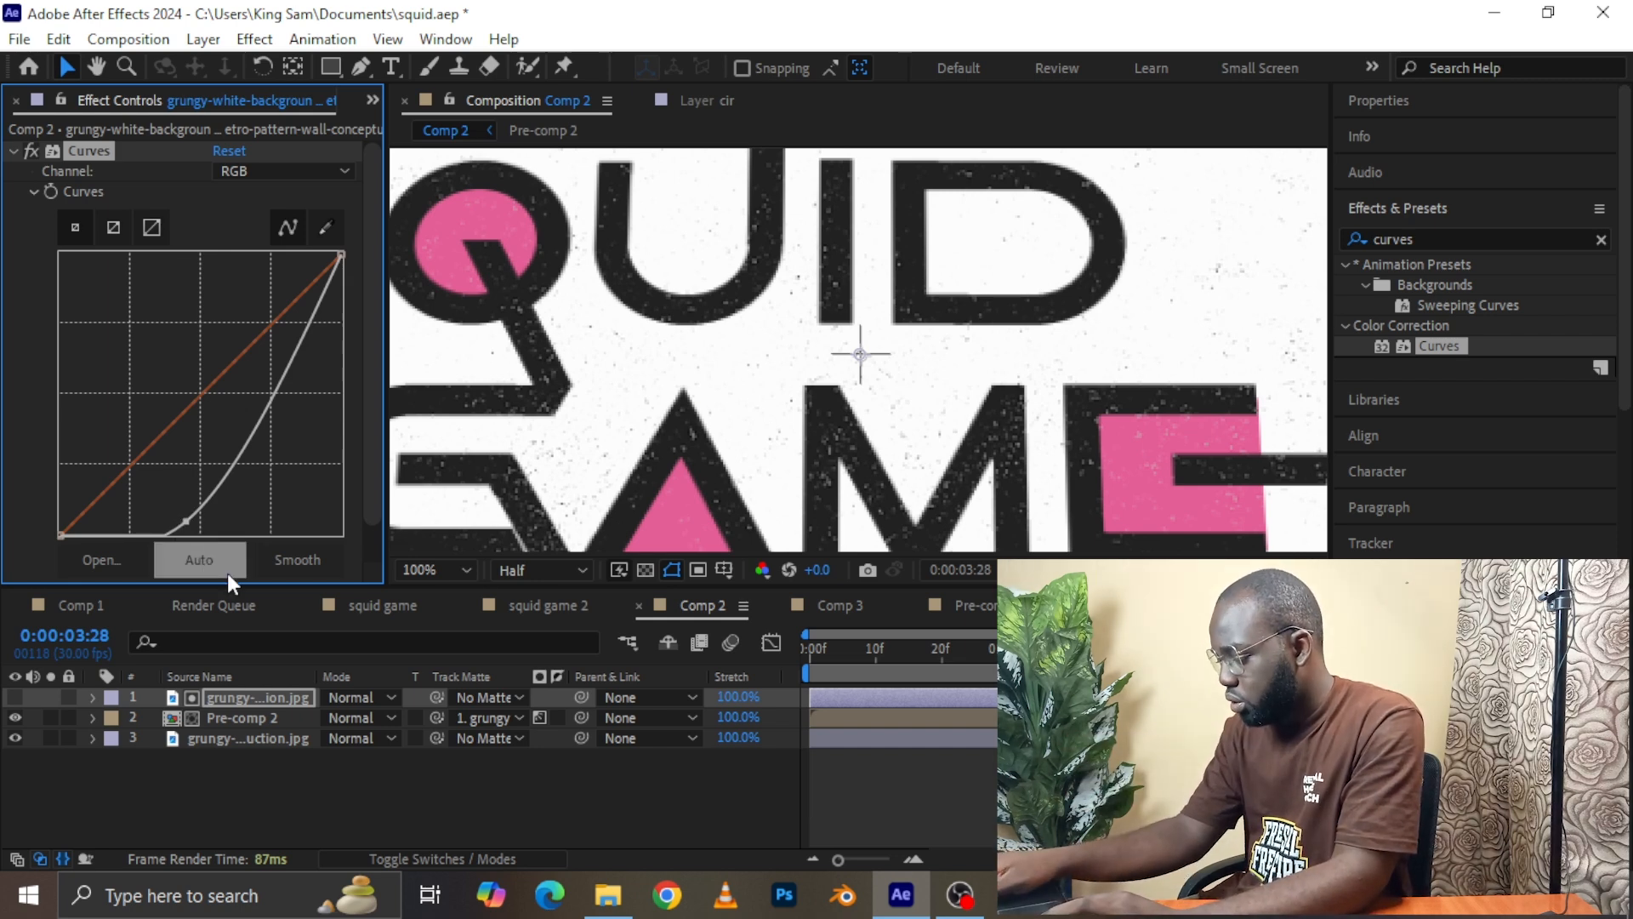
key("comma")
key("comma")
key("comma")
key("comma")
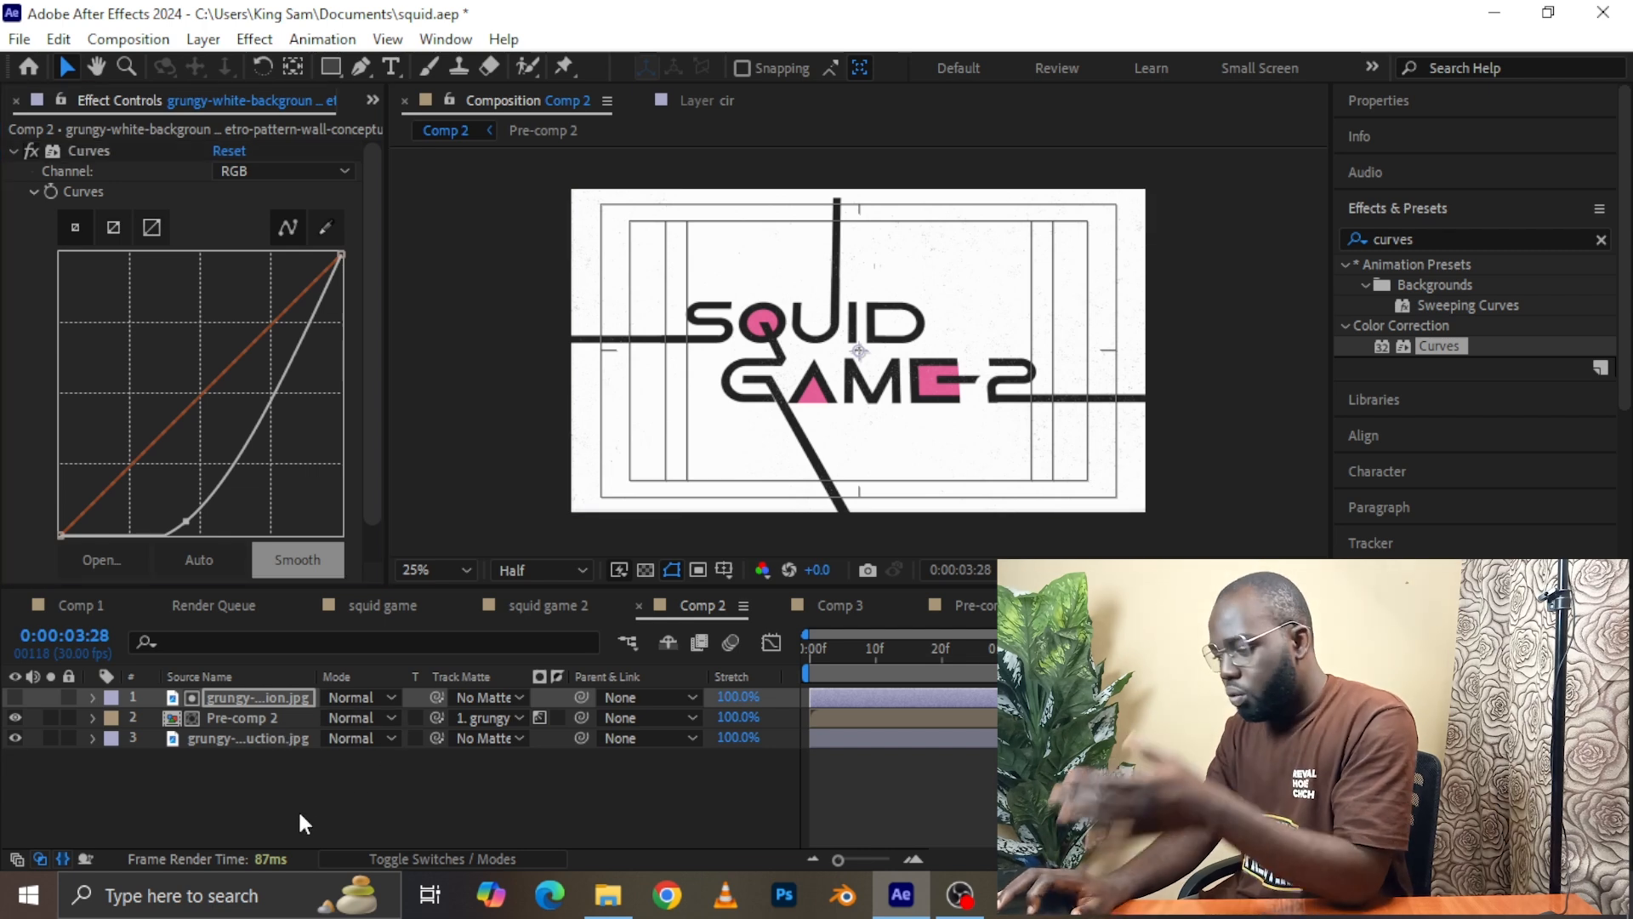
Add a null object to Comp 2 and move the playhead from the start to the end of the composition.
left_click(387, 758)
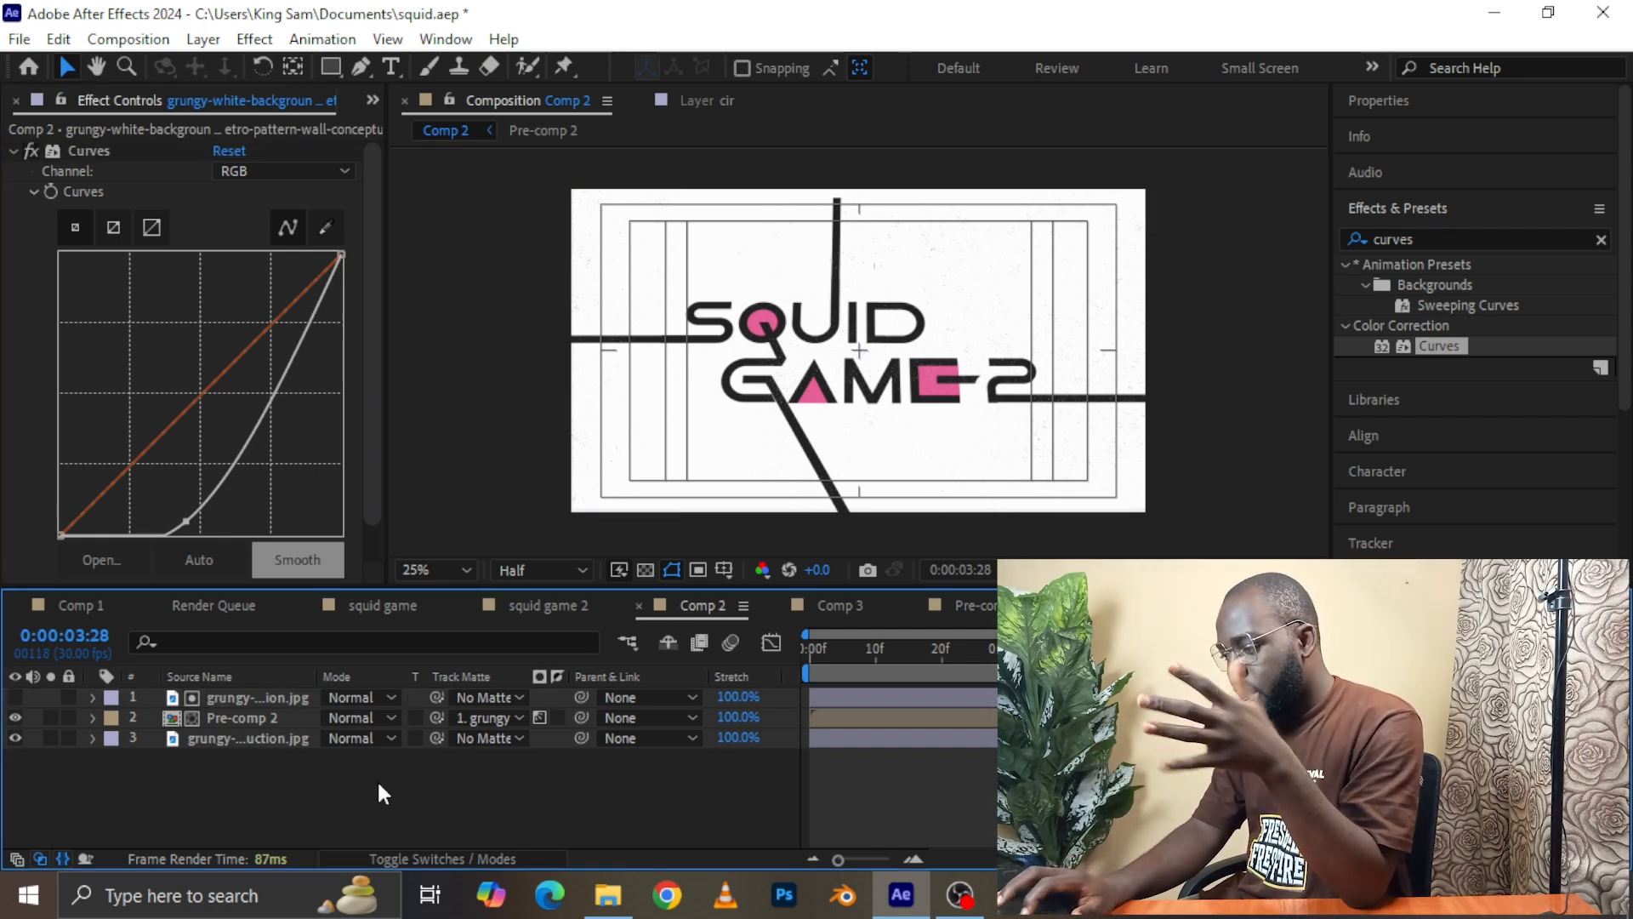
right_click(377, 780)
mouse_move(488, 497)
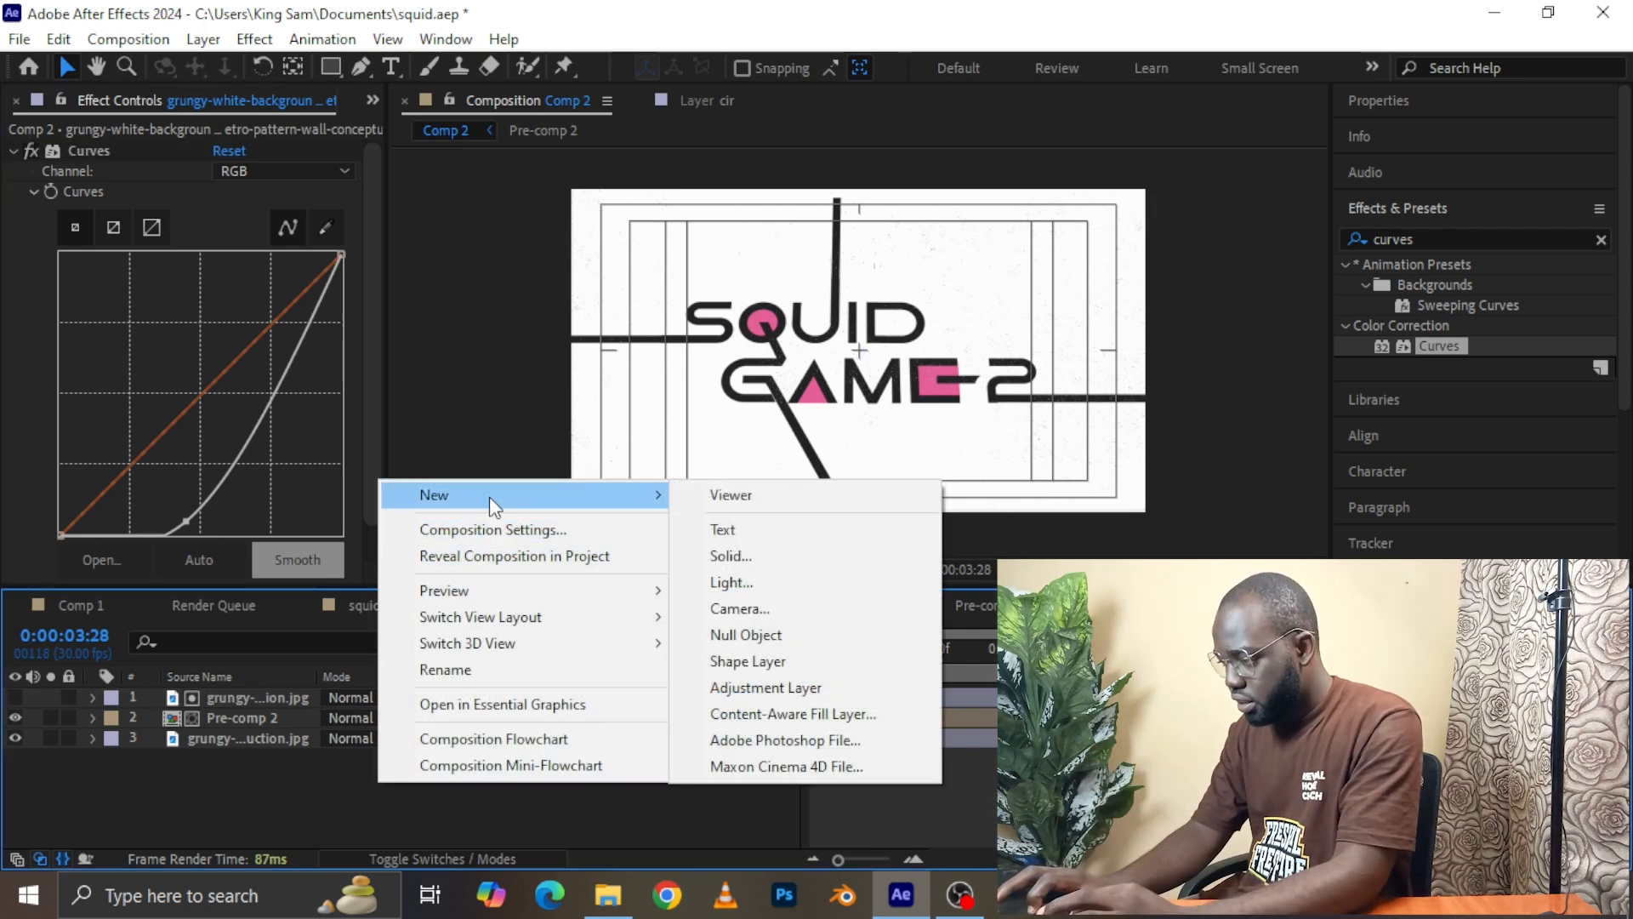
left_click(734, 635)
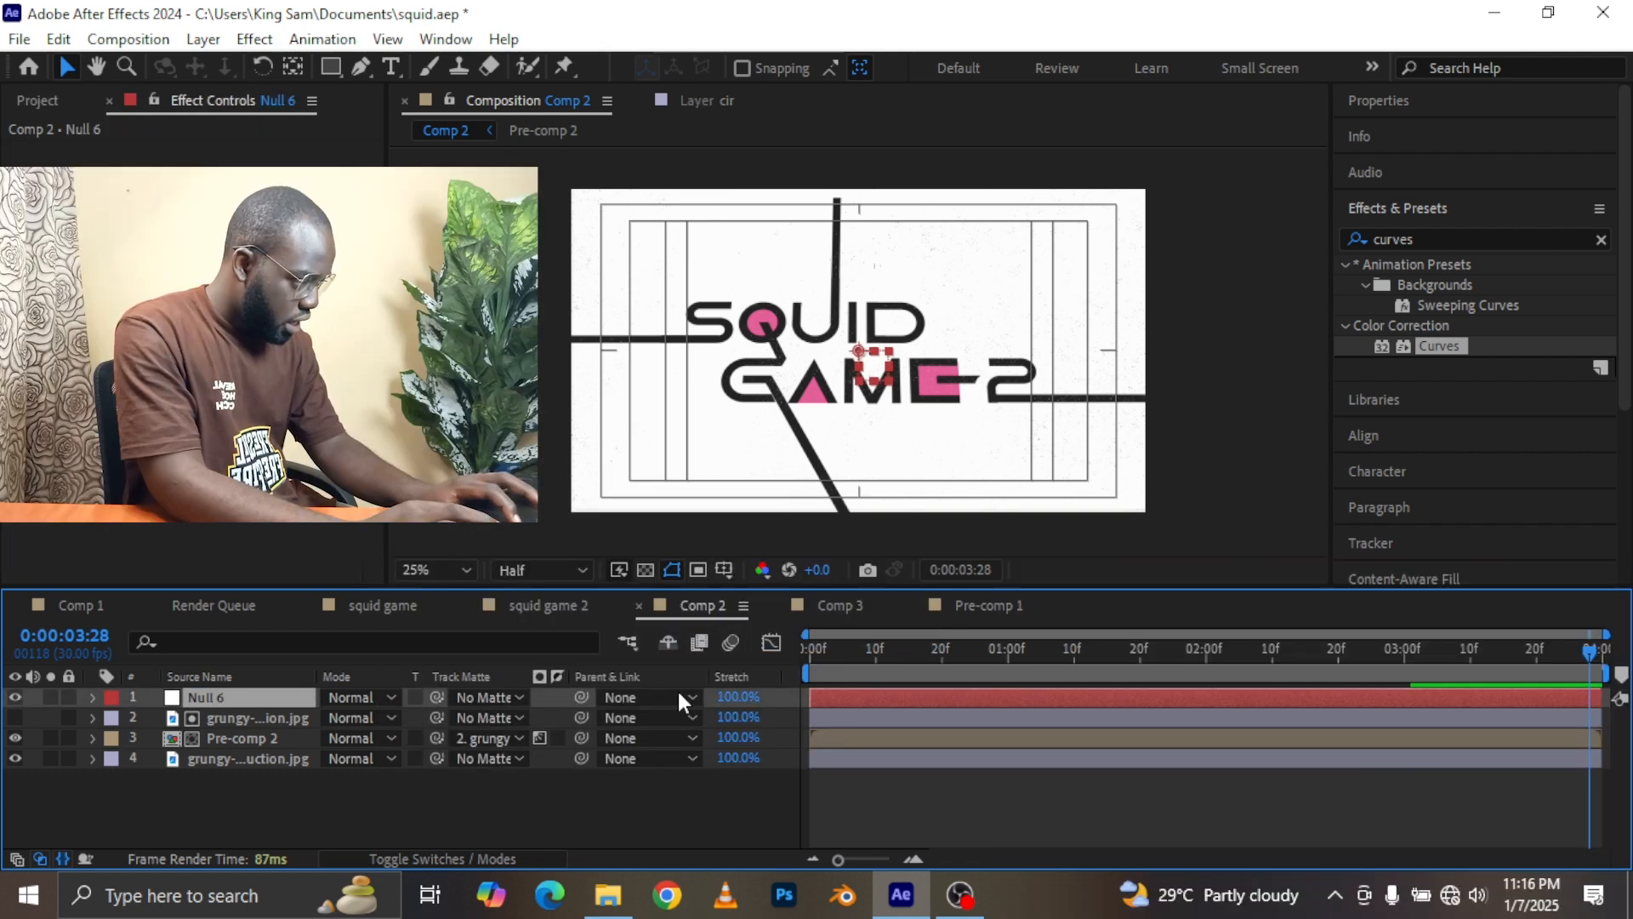
left_click(802, 653)
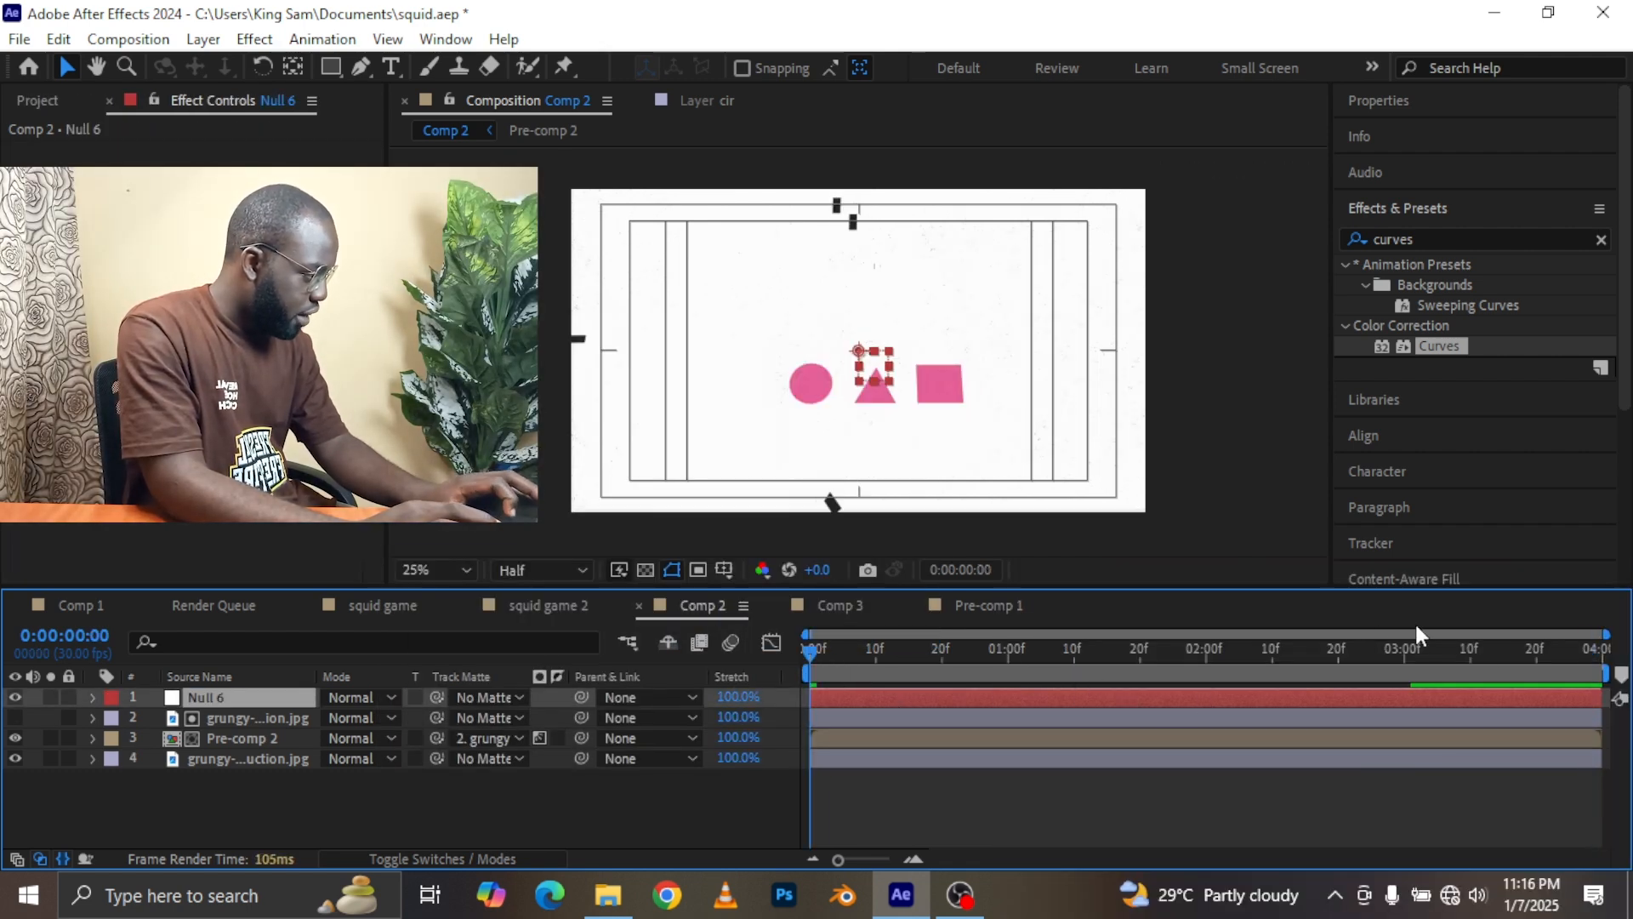
left_click(1602, 662)
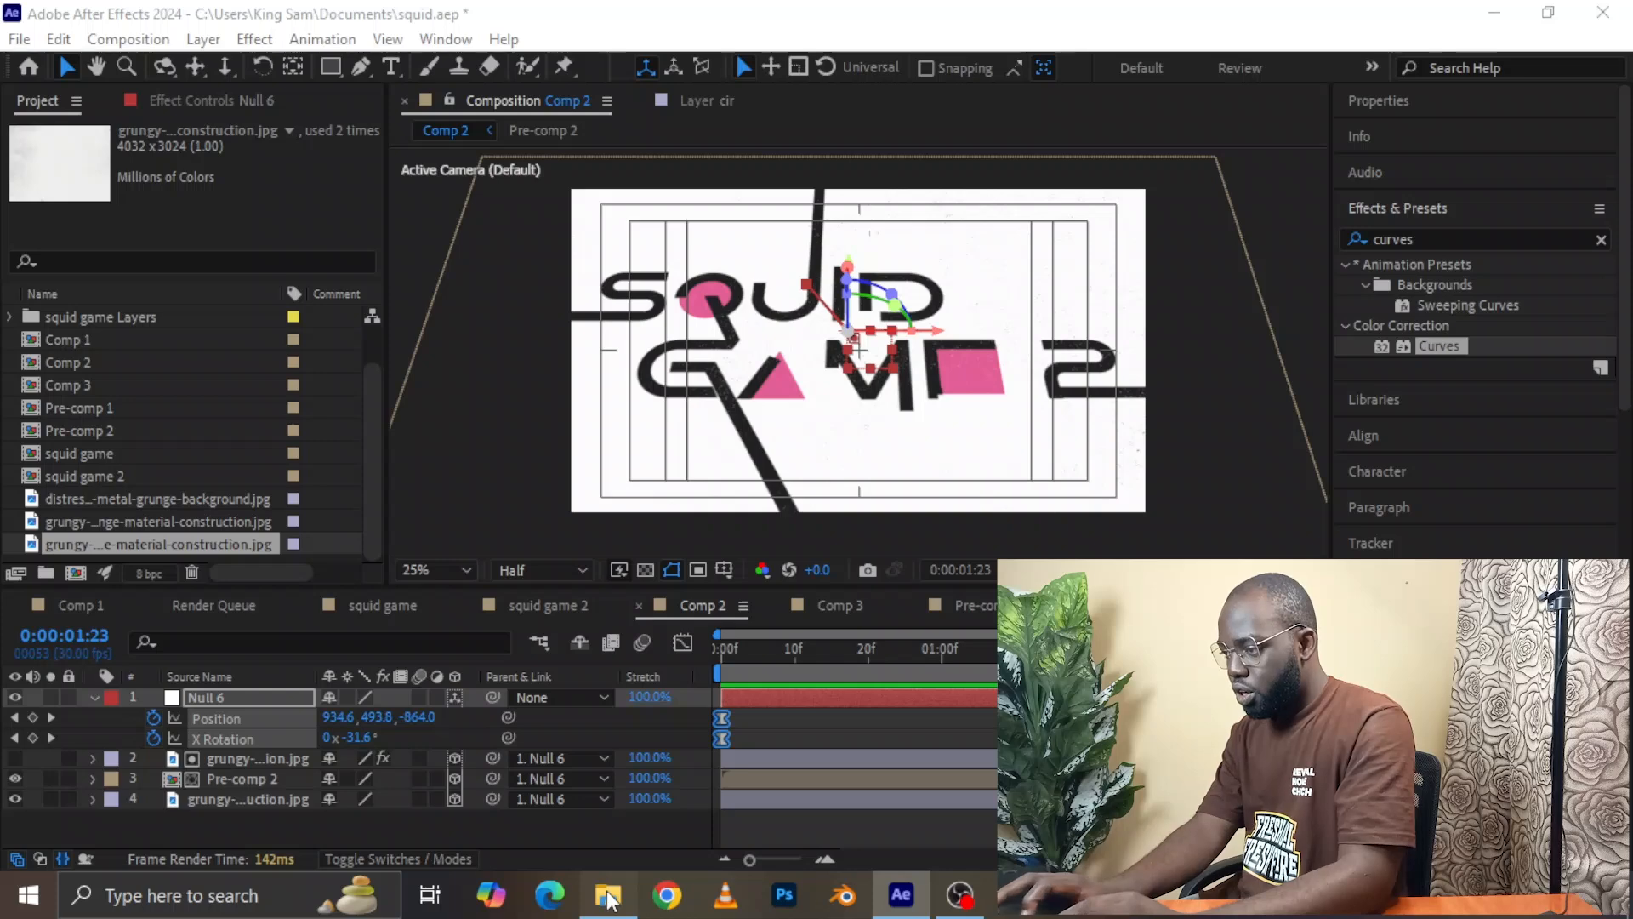
Import the distressed rusted-metal grunge image and replace the source of the grungy matte layer with it.
key("alt+Tab")
left_click_drag(491, 214, 197, 529)
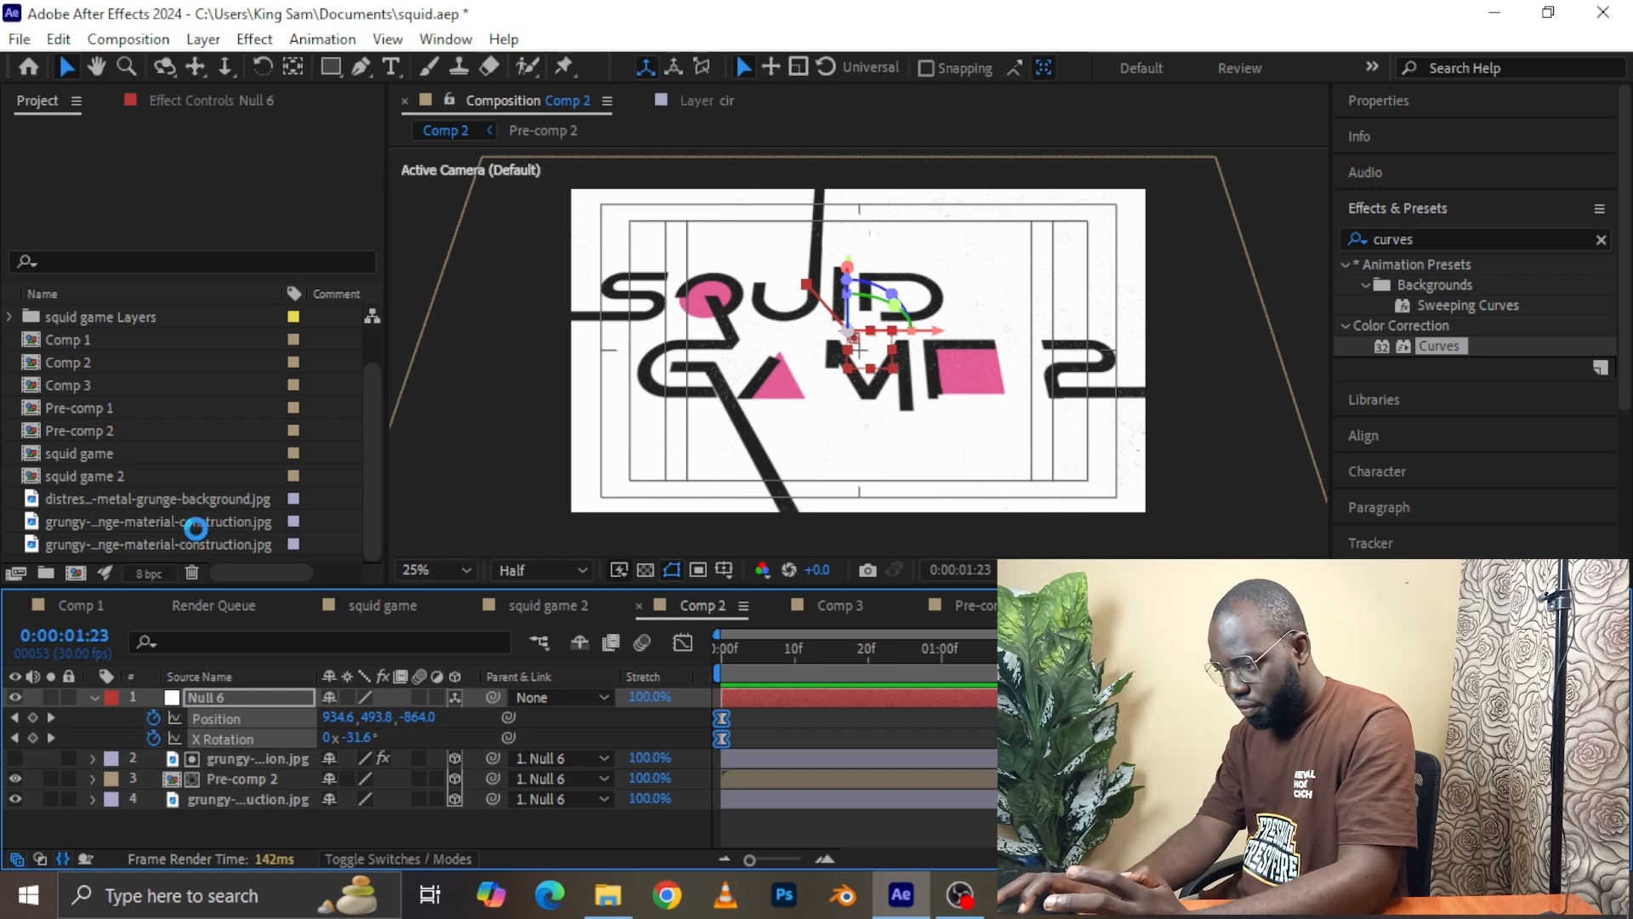
left_click(248, 764)
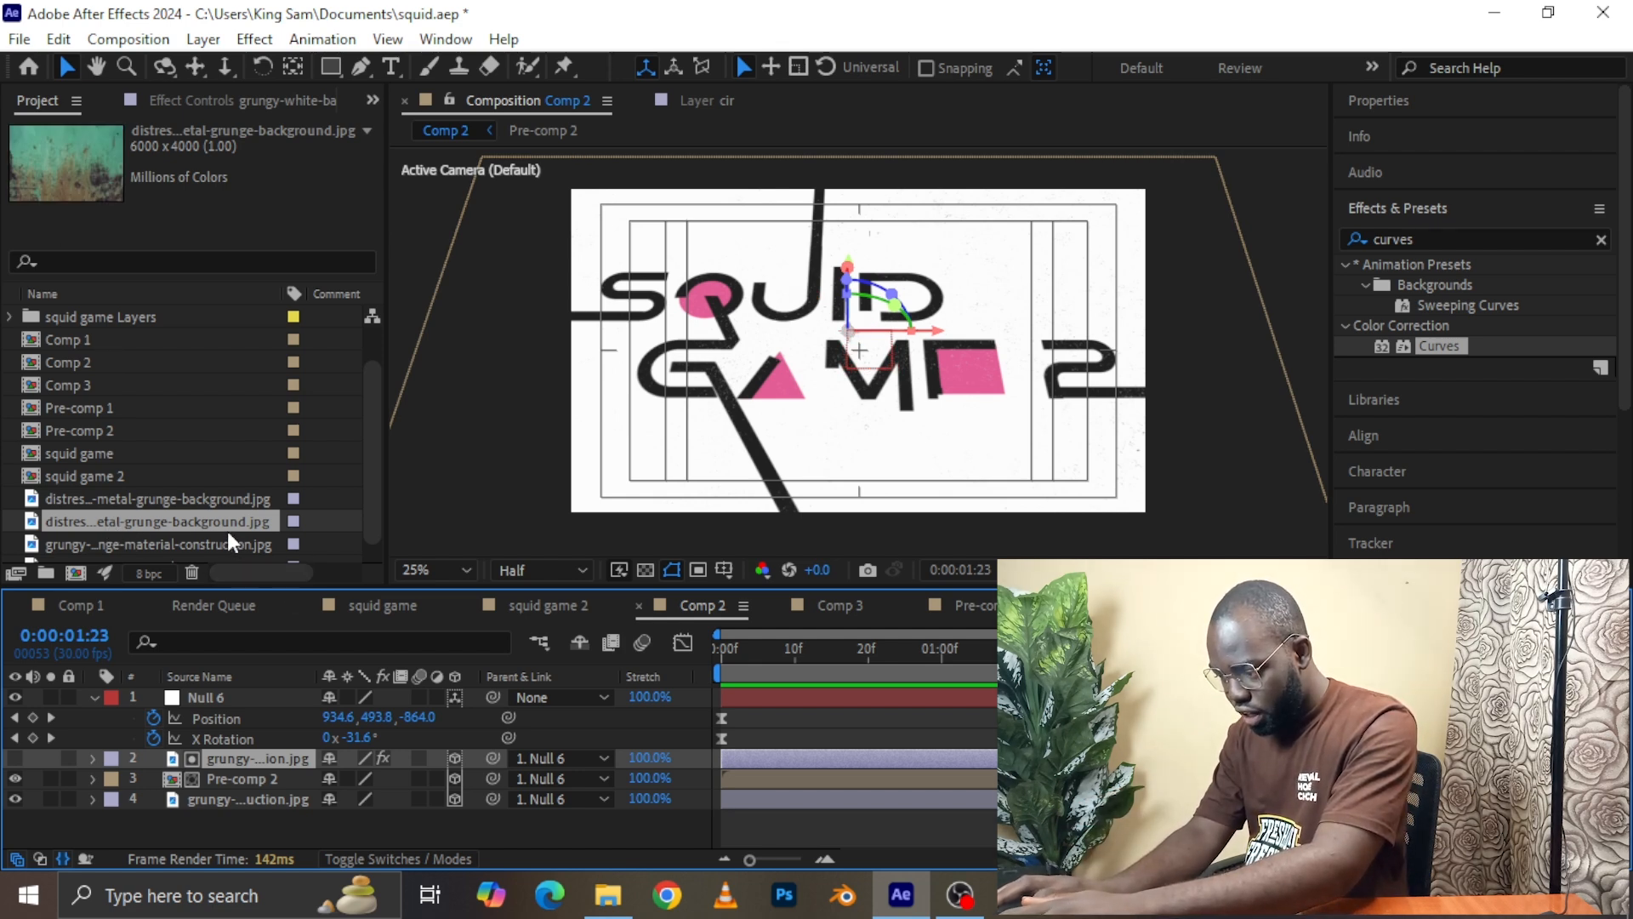
left_click_drag(225, 524, 282, 759)
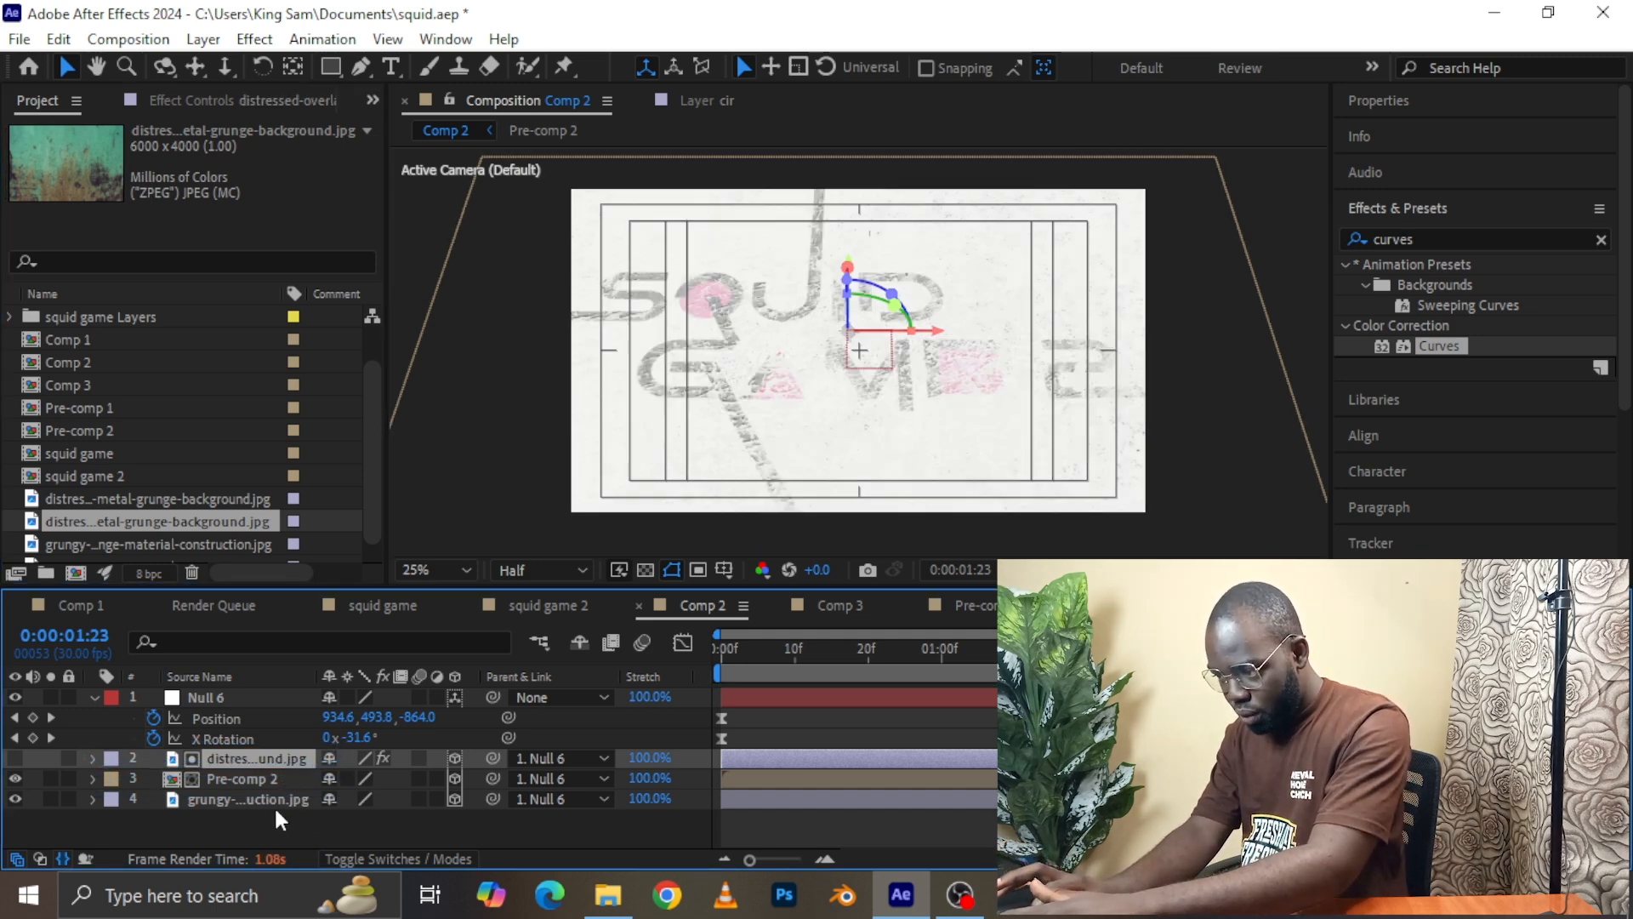
Replace the bottom grungy background layer with the distressed metal image and scrub through the animation to check it.
left_click(275, 803)
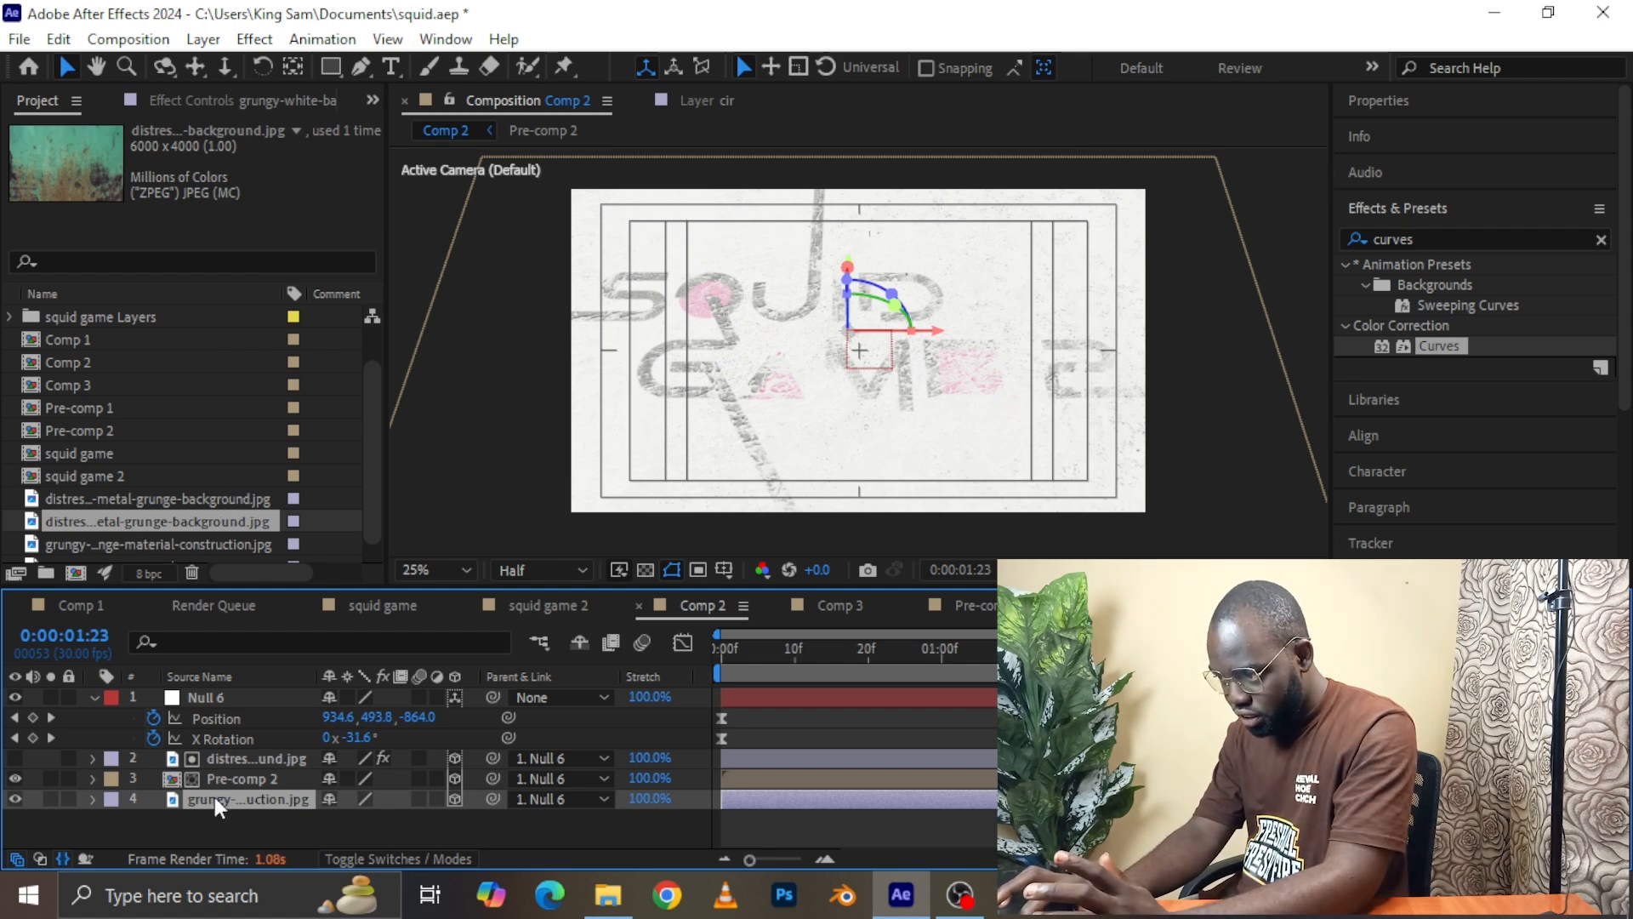
left_click_drag(186, 525, 260, 804)
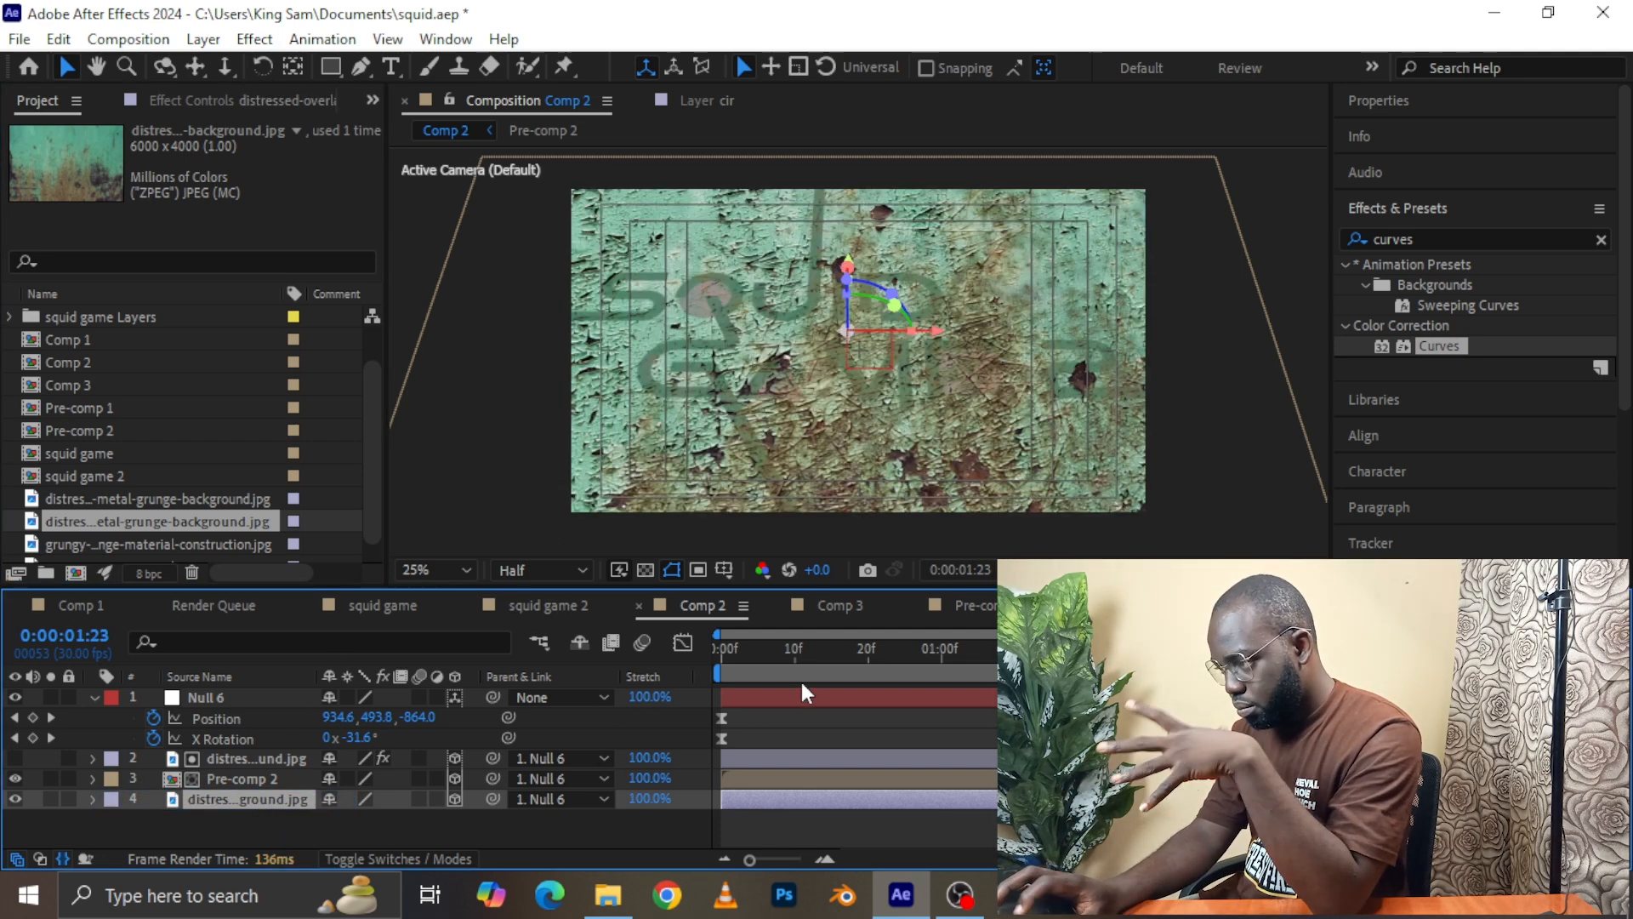
left_click(868, 652)
left_click_drag(928, 648, 1005, 653)
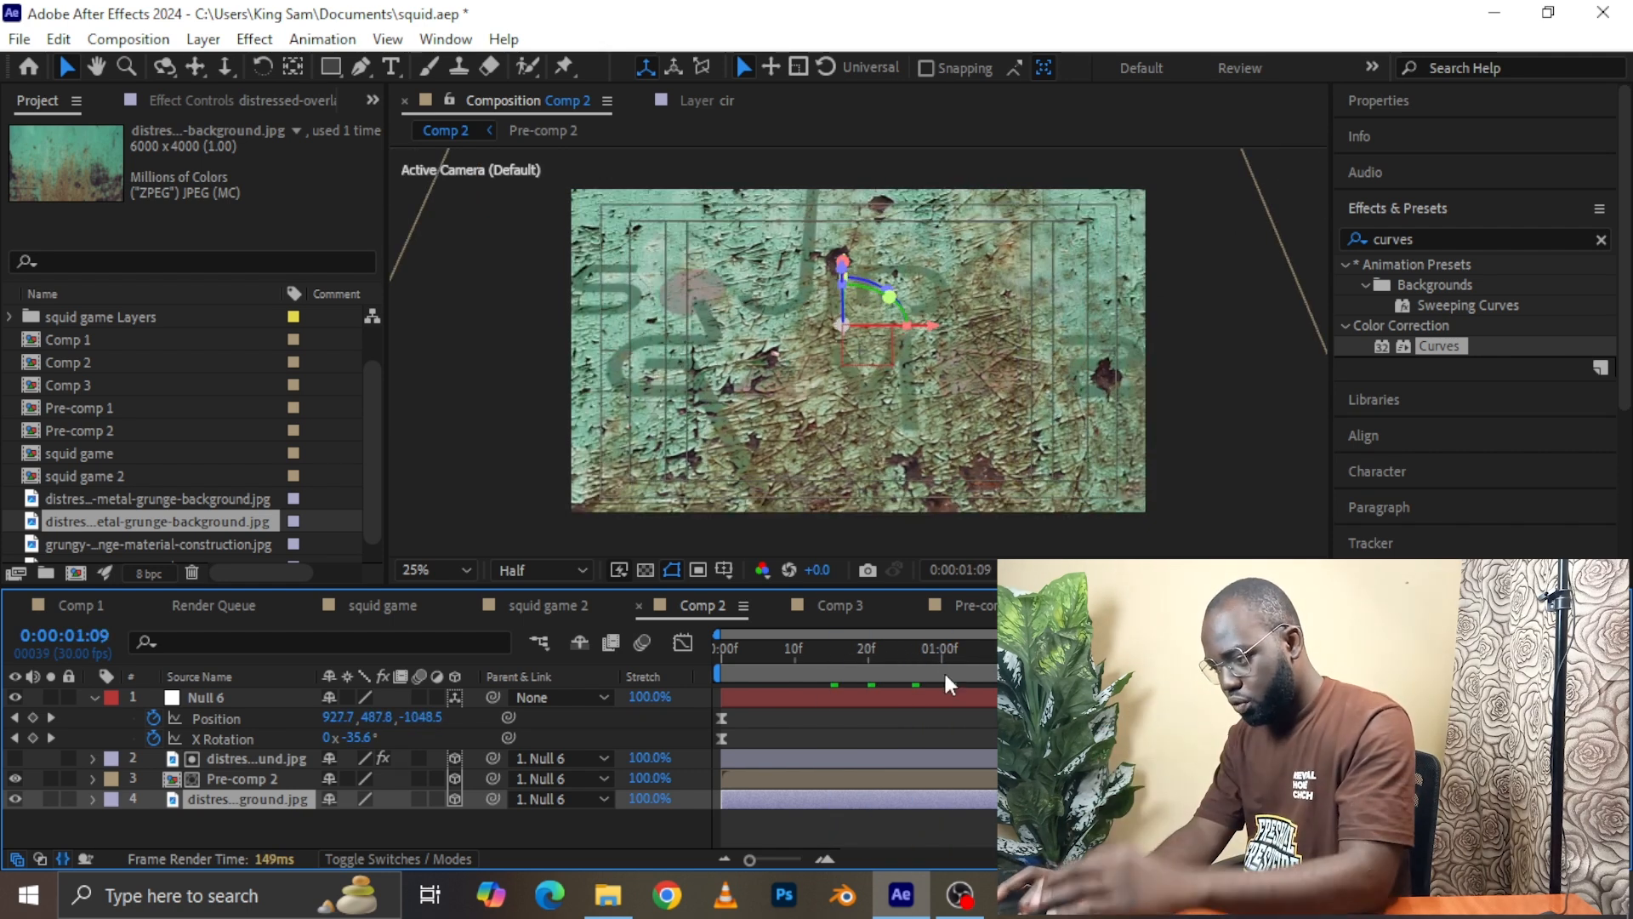
Reshape the matte layer's RGB curve into a gentle S with raised highlights and lowered shadows, and preview the animation.
left_click(246, 760)
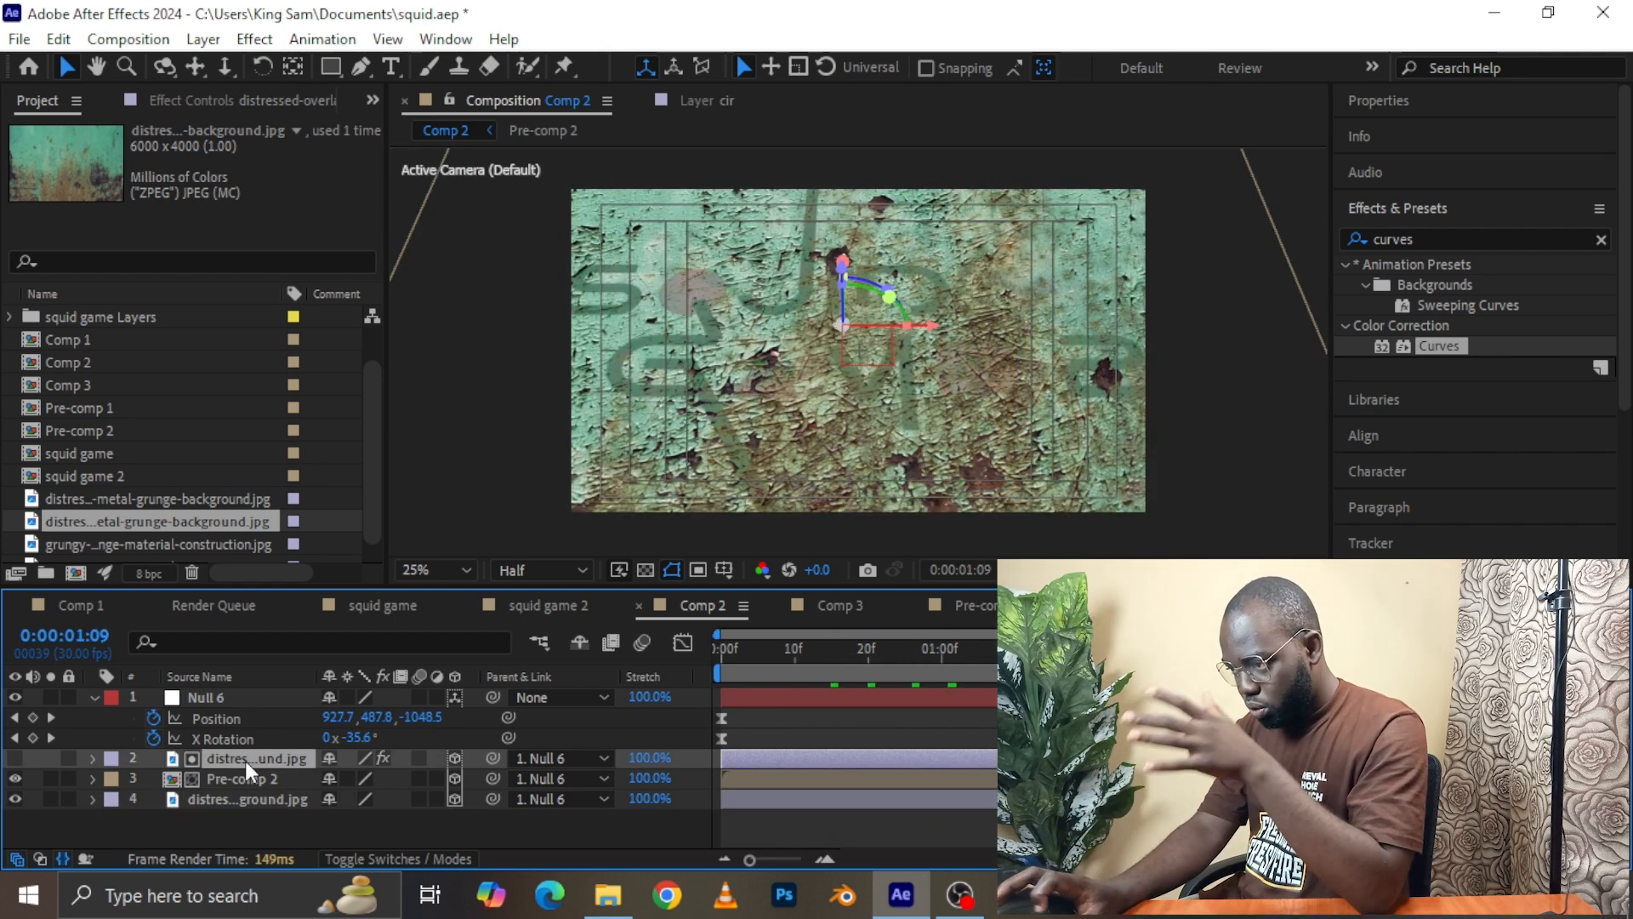
left_click(208, 93)
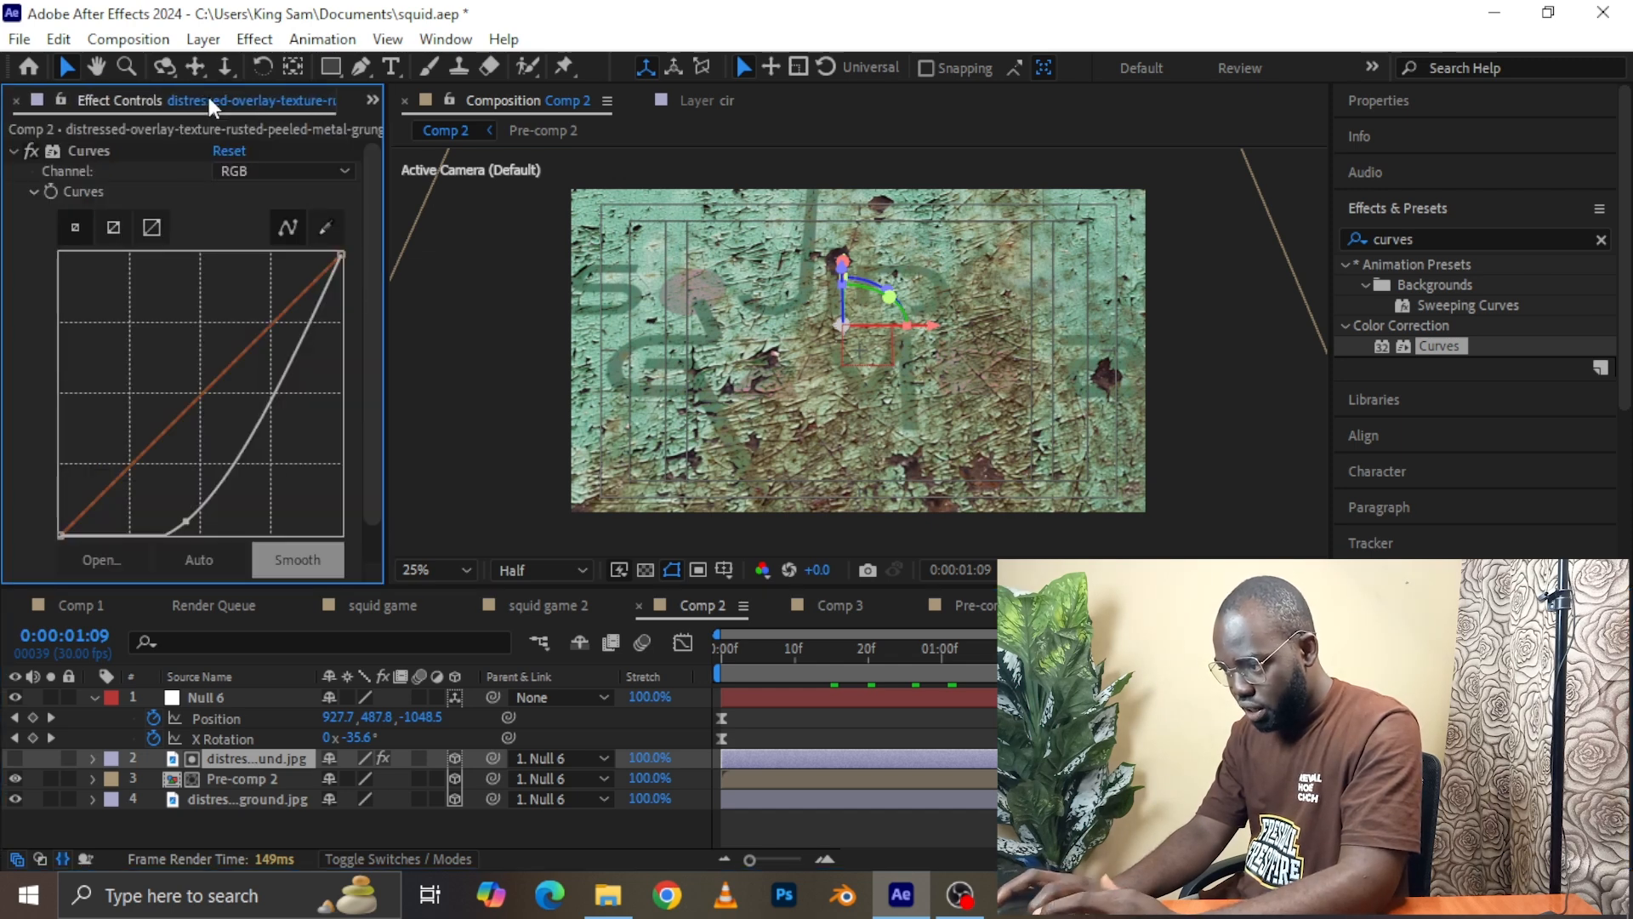
left_click_drag(195, 519, 232, 337)
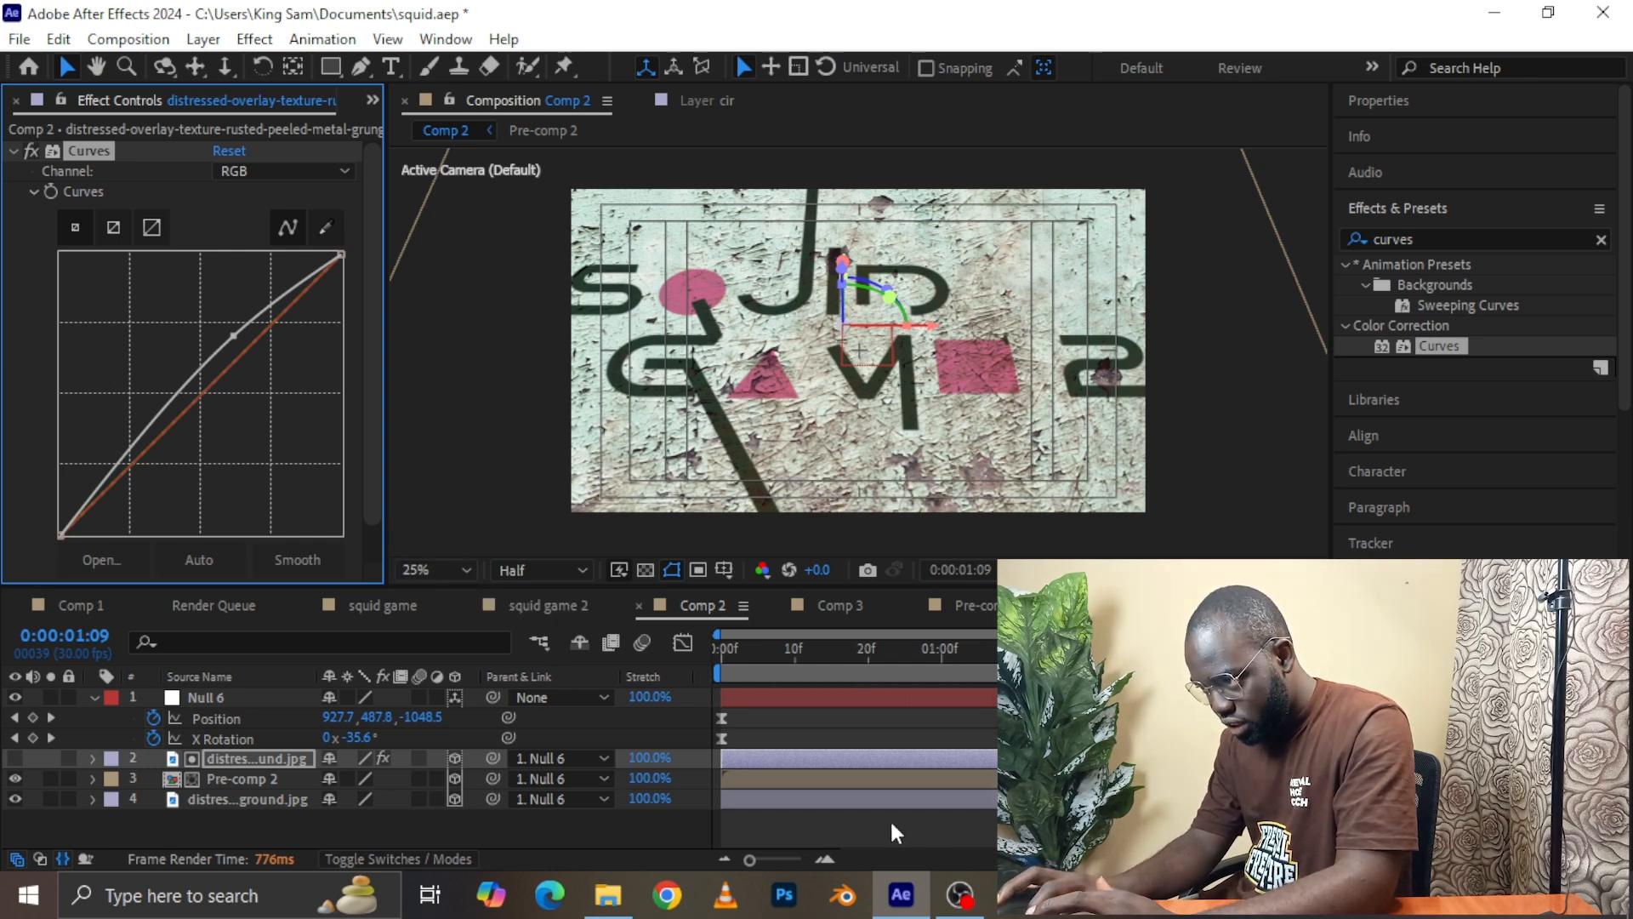
left_click_drag(125, 460, 147, 481)
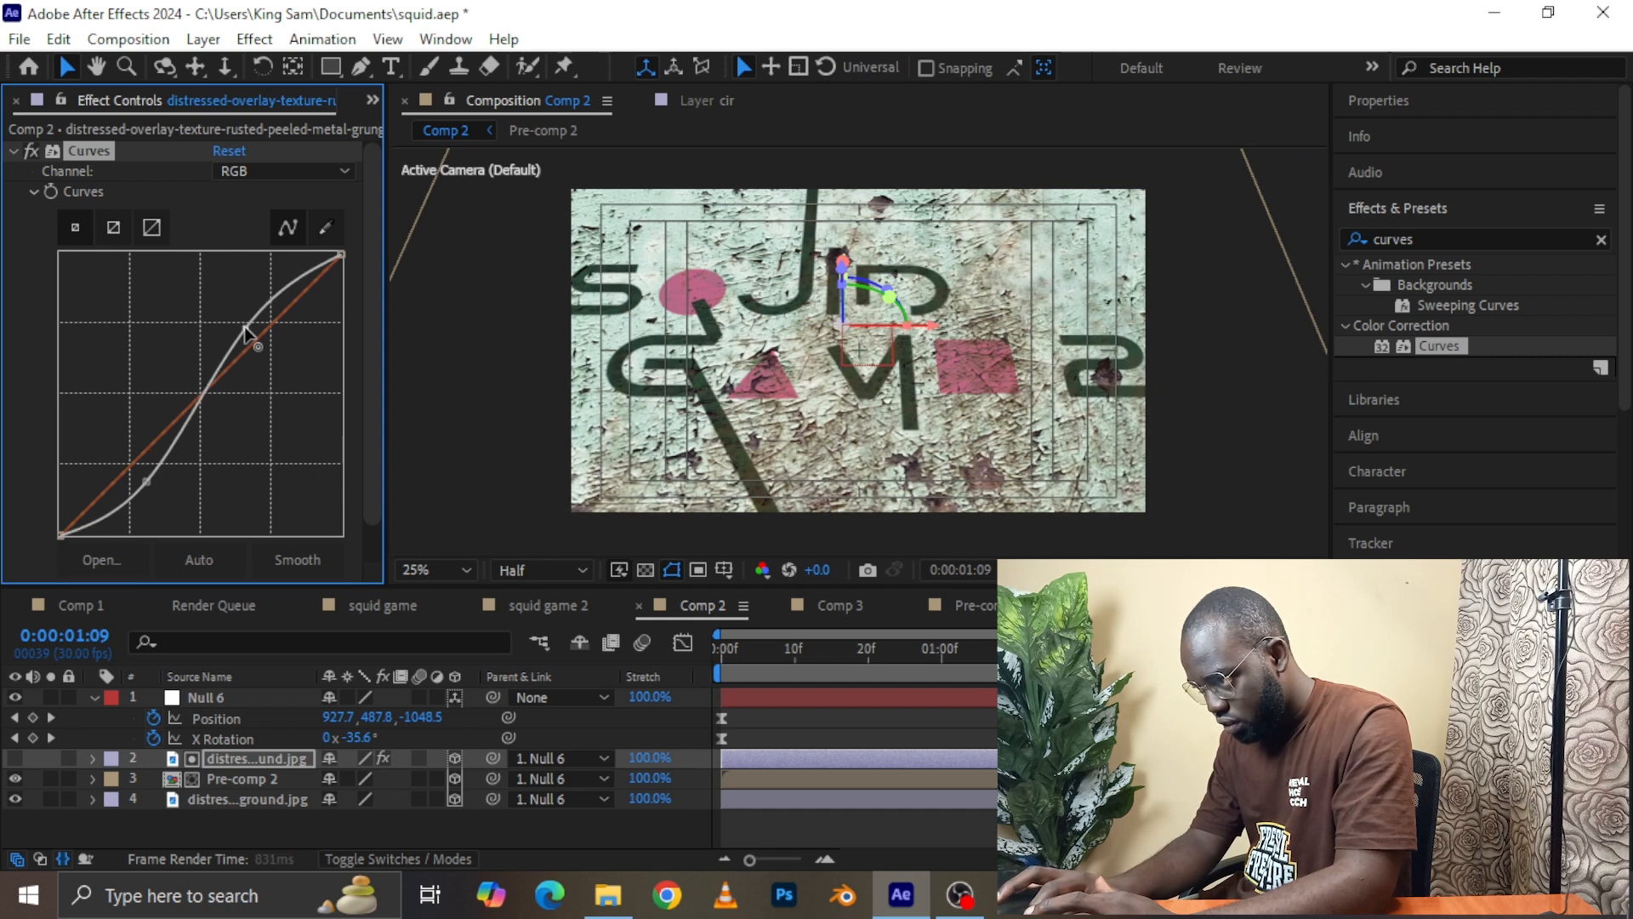
left_click_drag(248, 322, 251, 322)
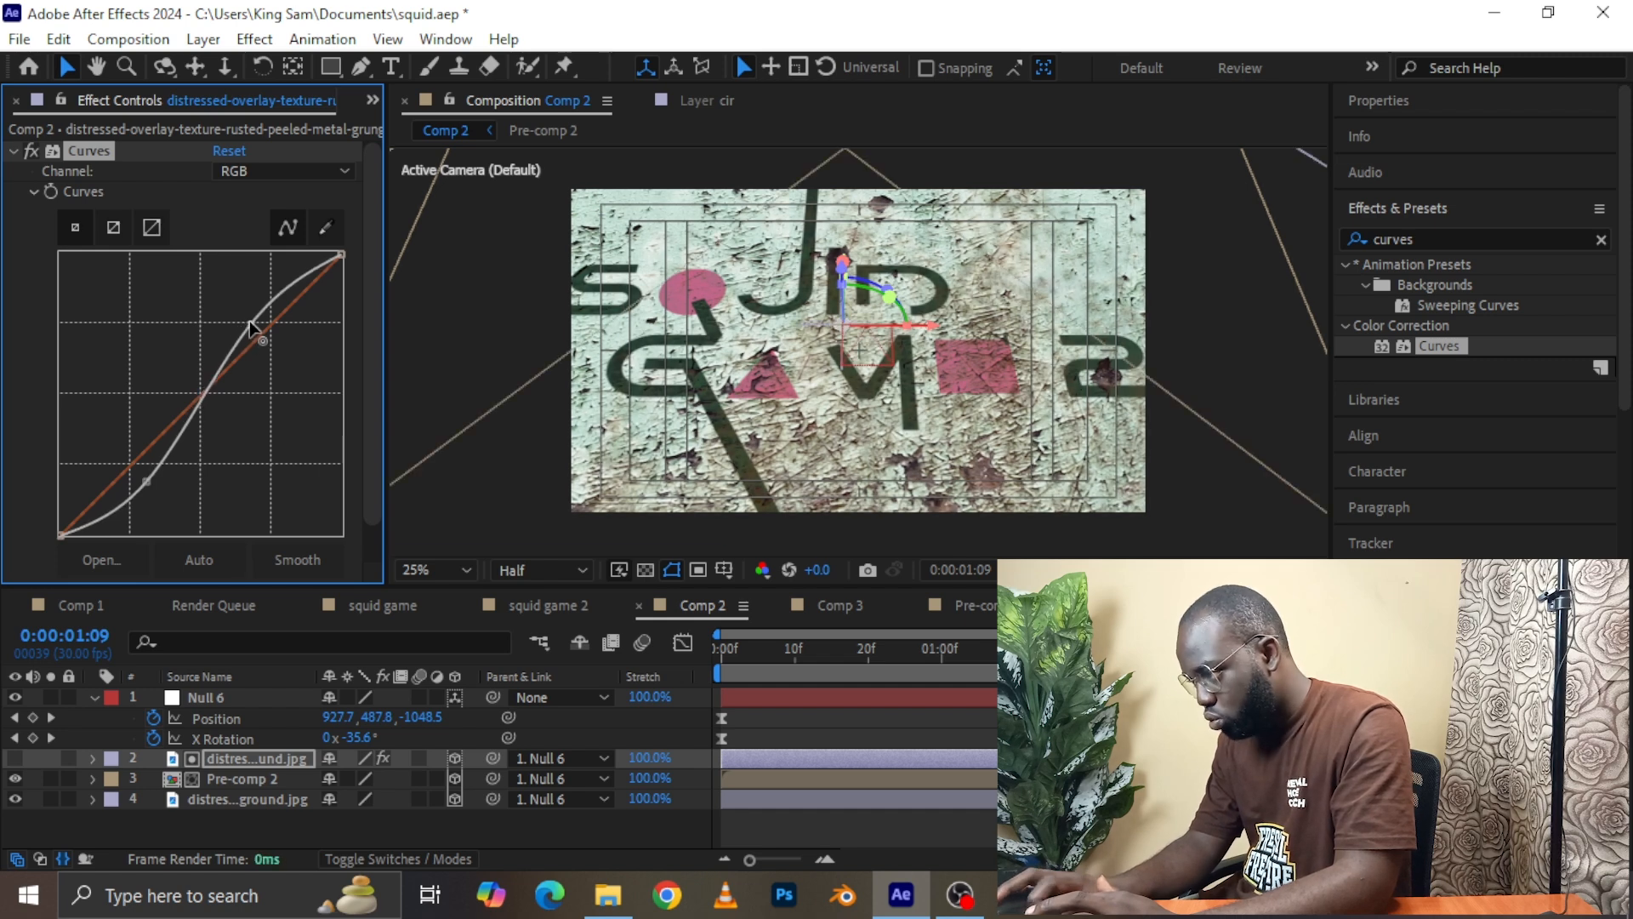
key("space")
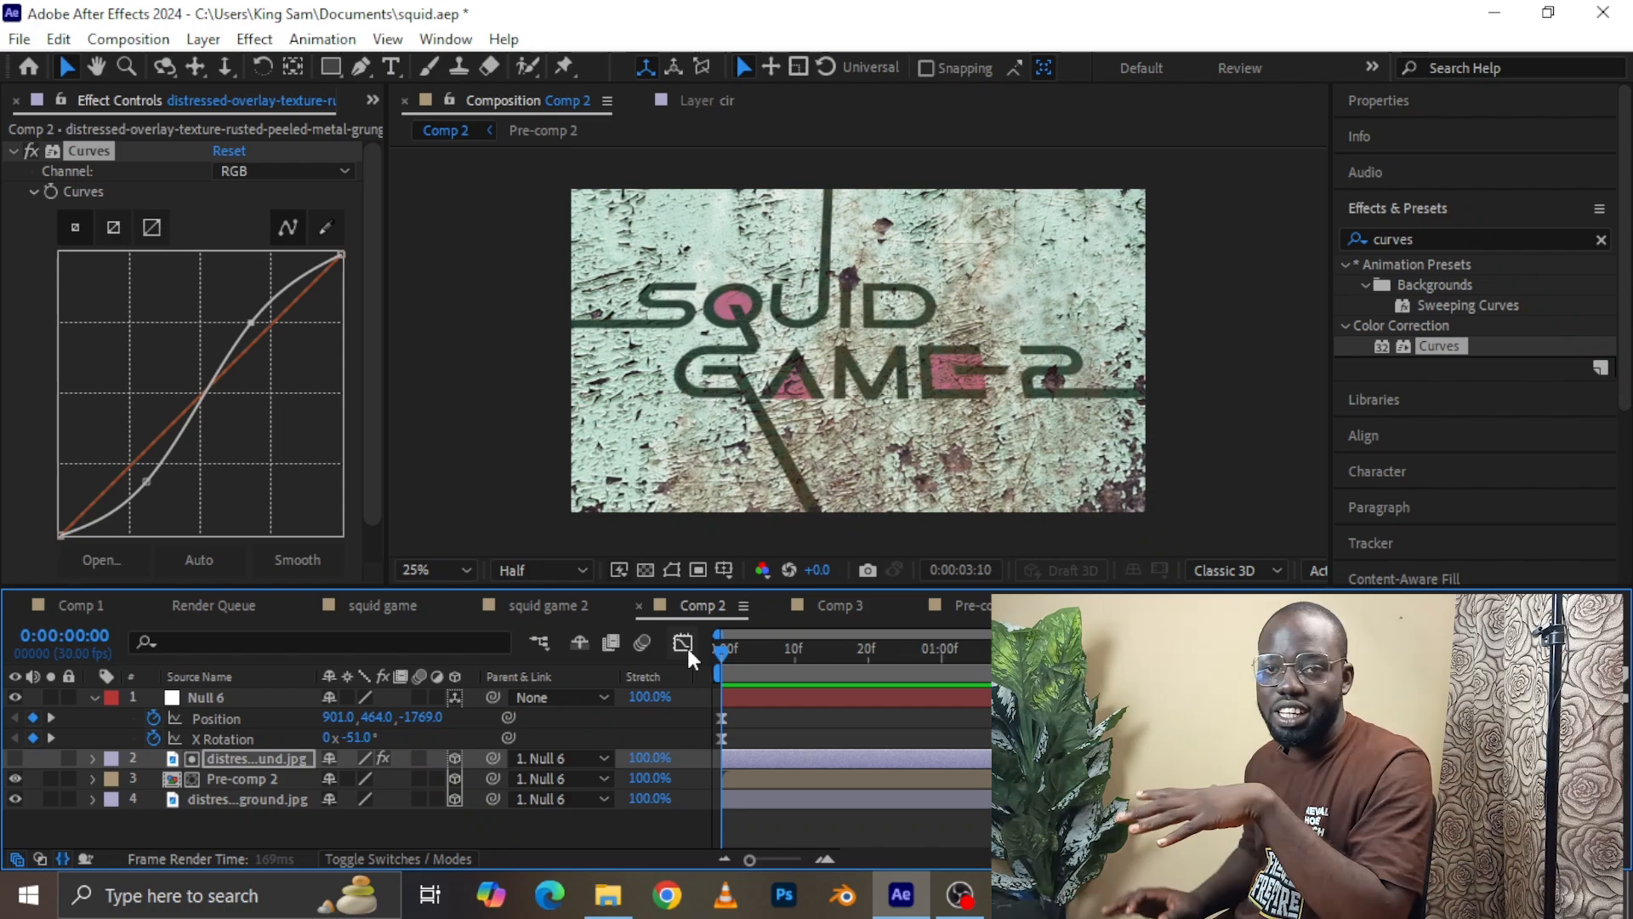